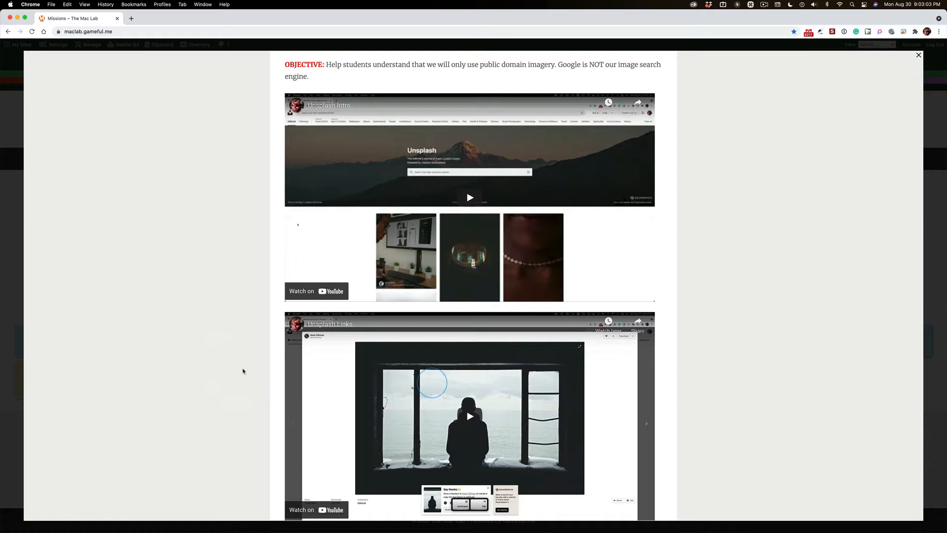
- Switch from the Unsplash mission page to Finder and preview the downloaded Unsplash JPG in the Downloads folder
scroll(459, 444, down, 3)
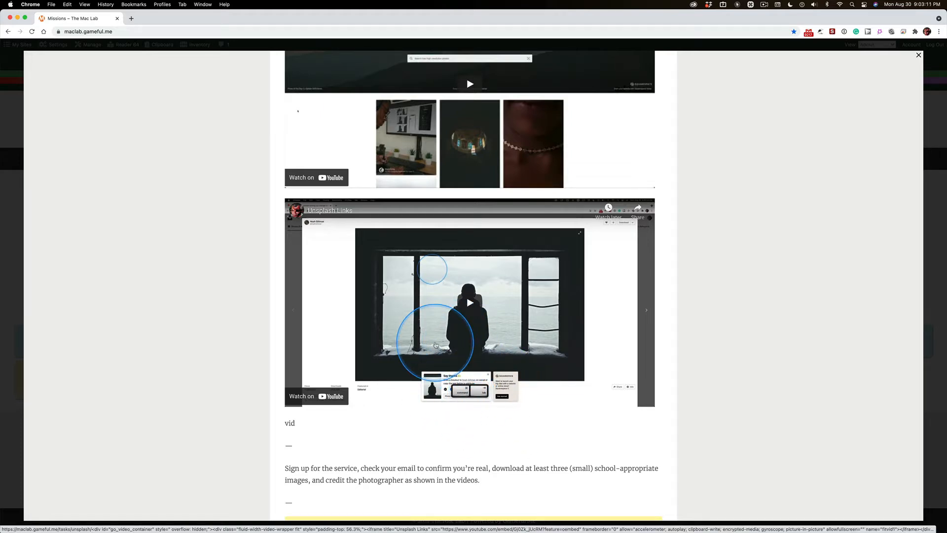
scroll(366, 433, down, 1)
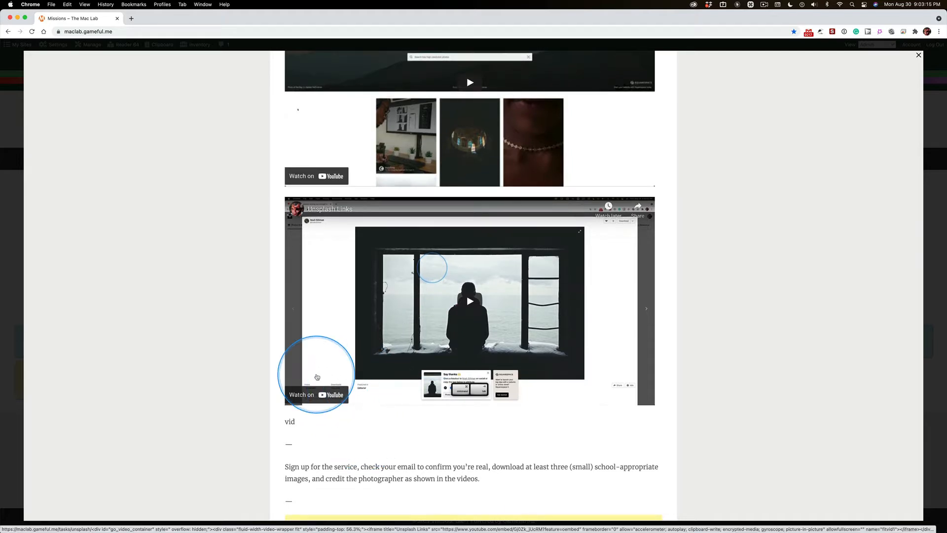
key(super+Tab)
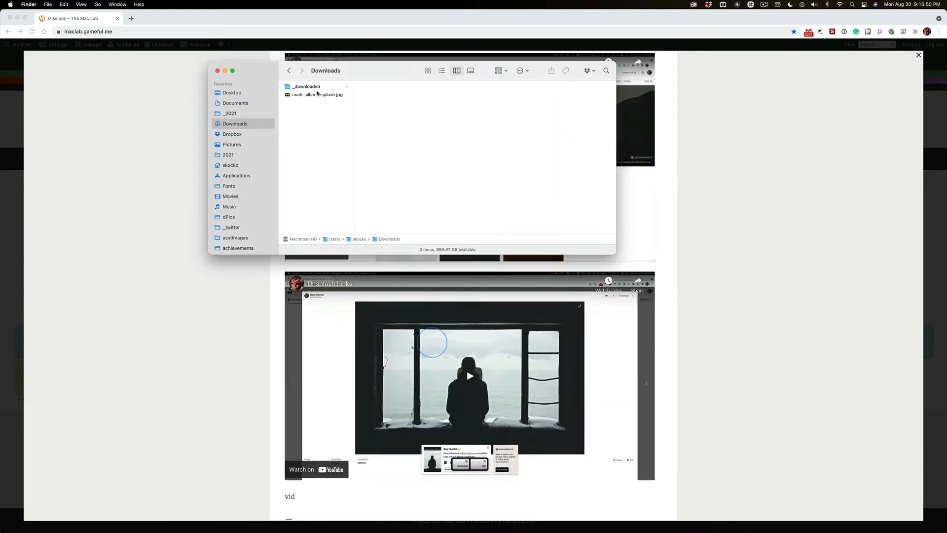
click(329, 118)
drag(372, 76, 371, 71)
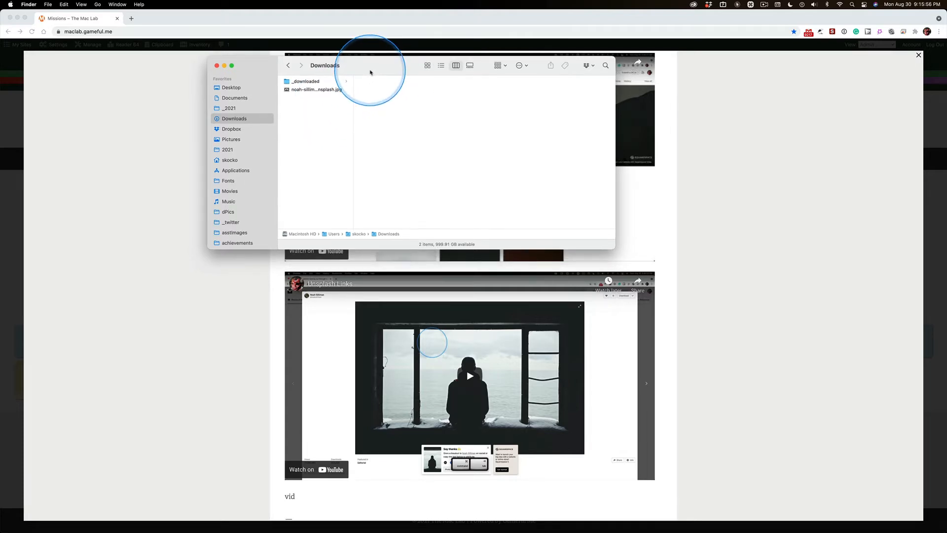
click(289, 89)
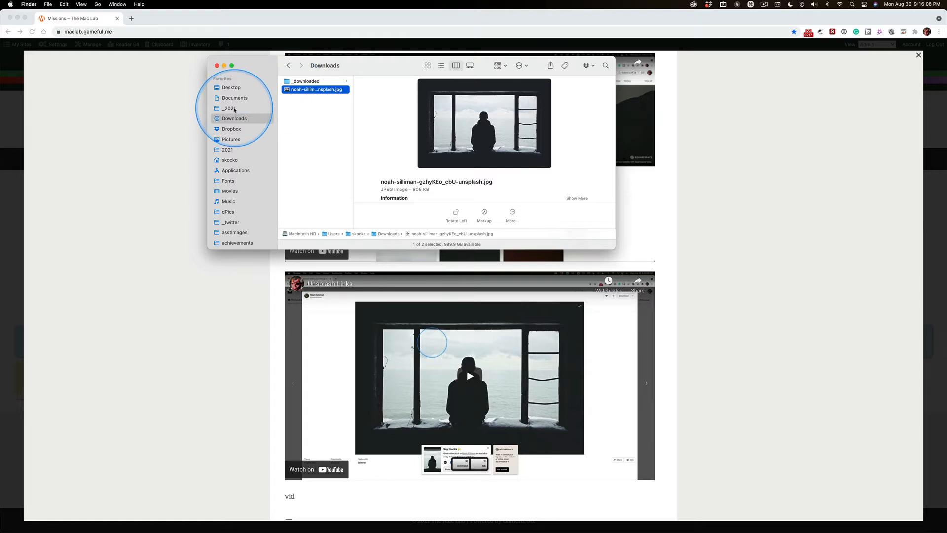
- Look at the contents of the Documents folder, and return to the Downloads folder
click(232, 109)
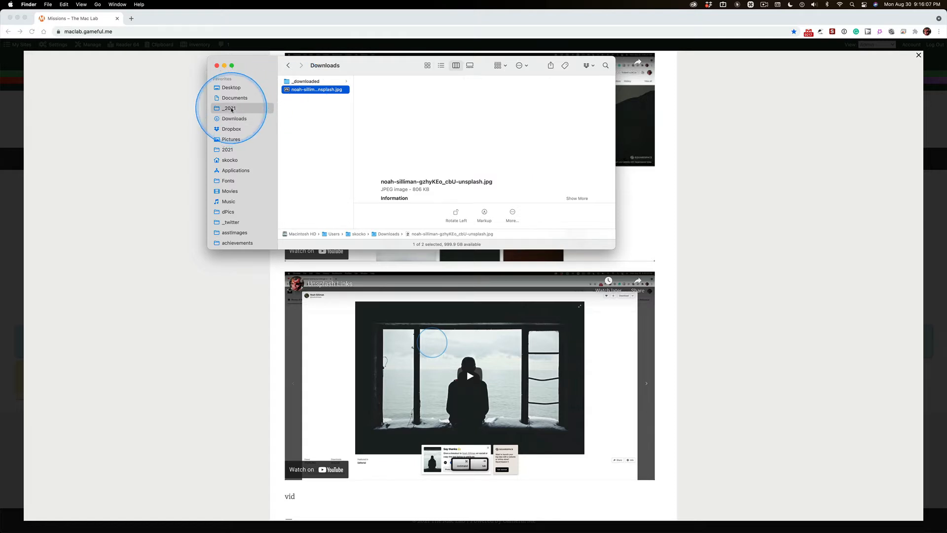
click(238, 97)
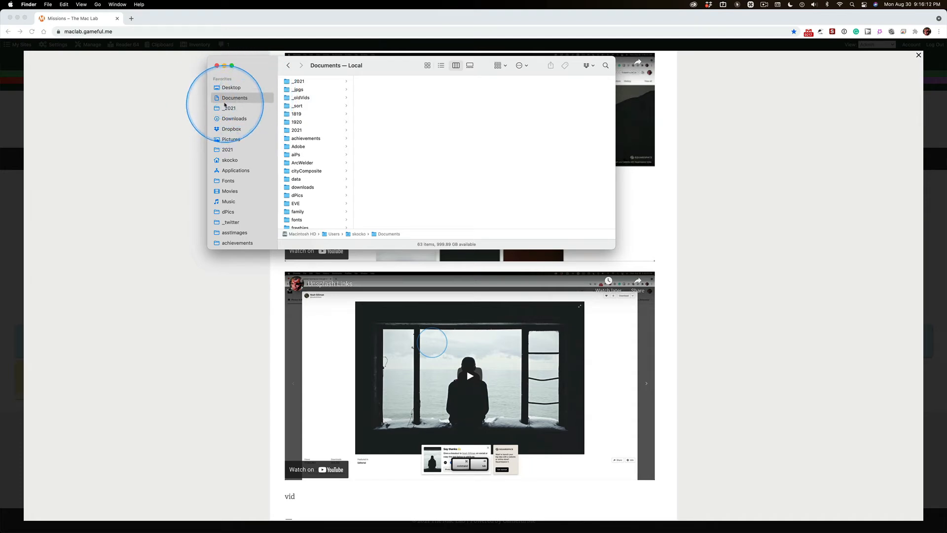
click(230, 120)
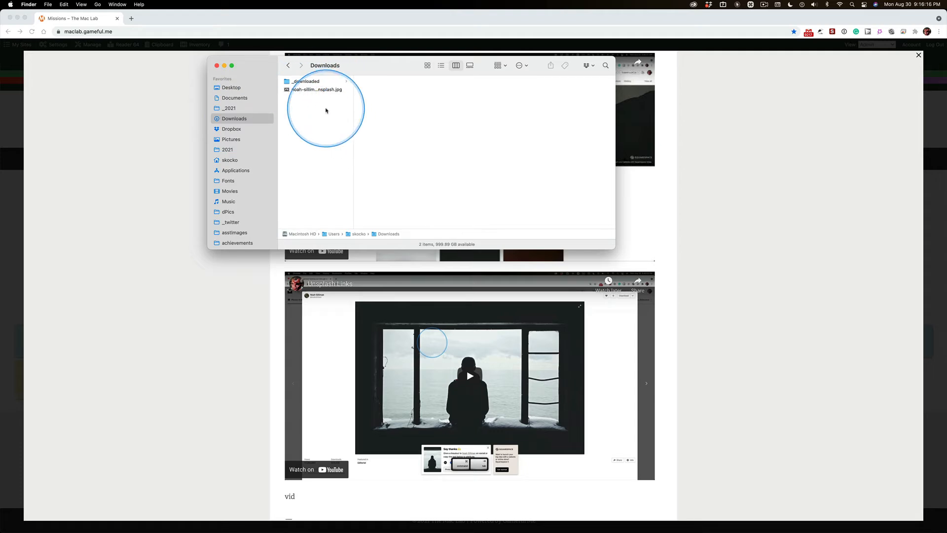
- Open a second Finder window and align it directly beneath the Downloads window
key(super)
key(super+n)
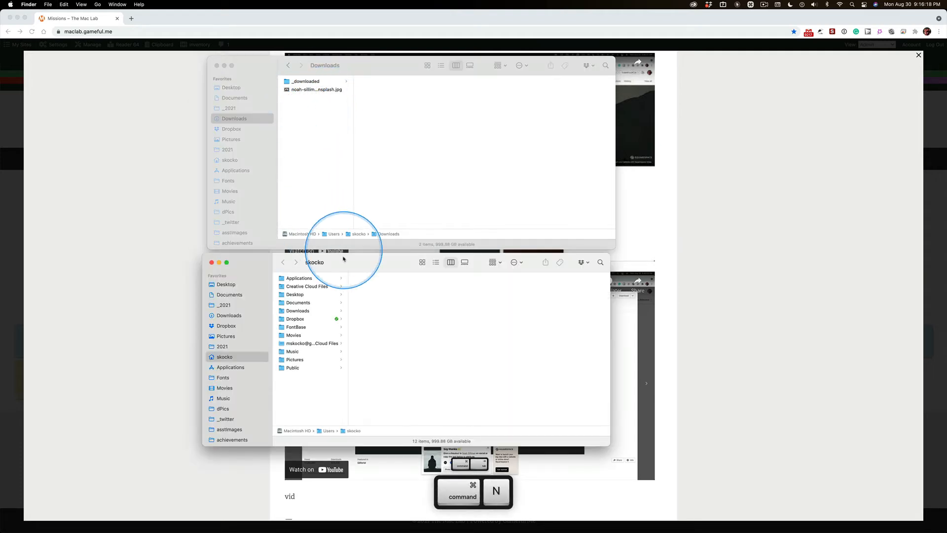
mouse_move(370, 258)
mouse_down()
mouse_move(397, 262)
mouse_move(377, 259)
mouse_up()
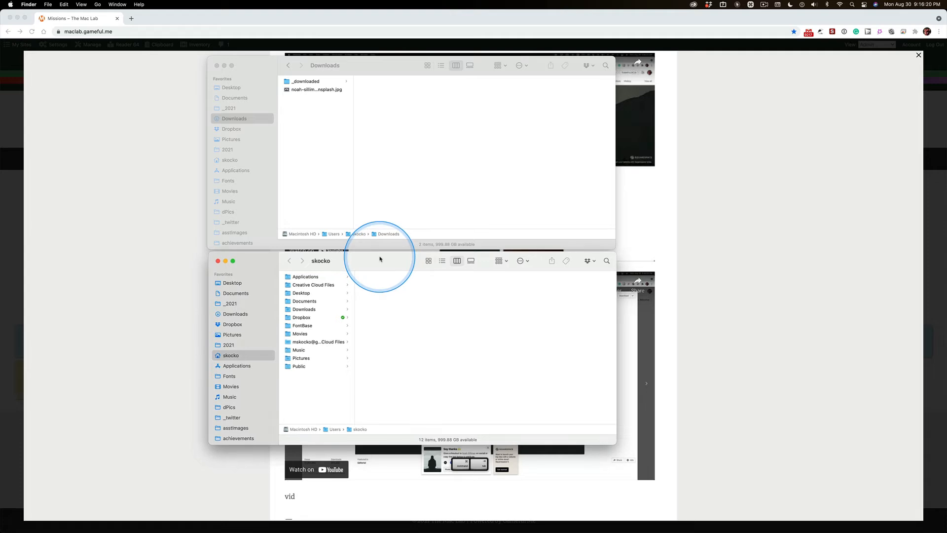
- Move the downloaded Unsplash JPG from Downloads into the _2021 folder inside Documents
click(302, 91)
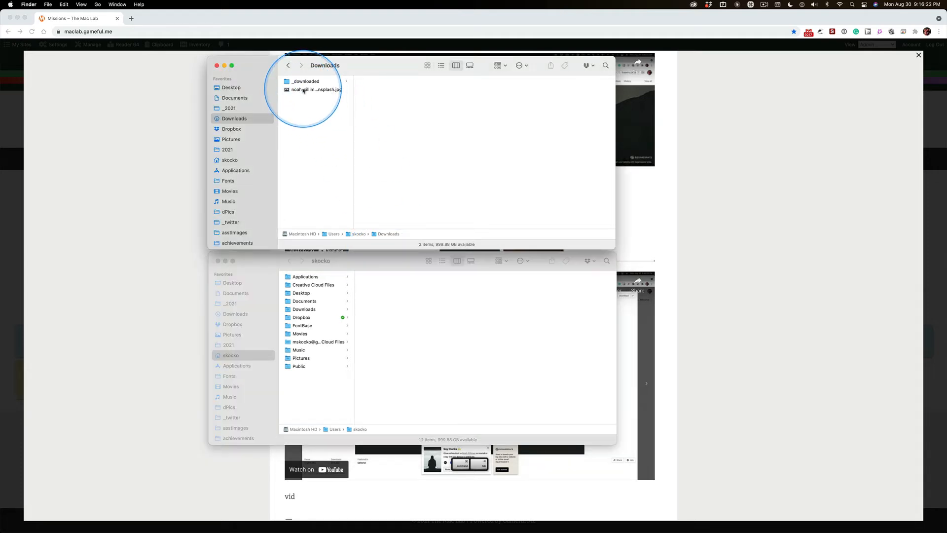
click(303, 91)
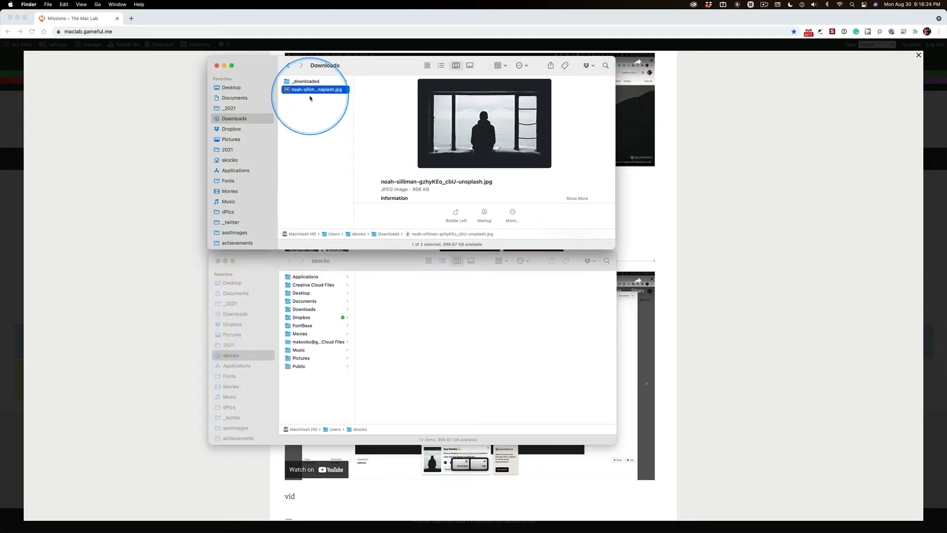
click(237, 295)
click(238, 294)
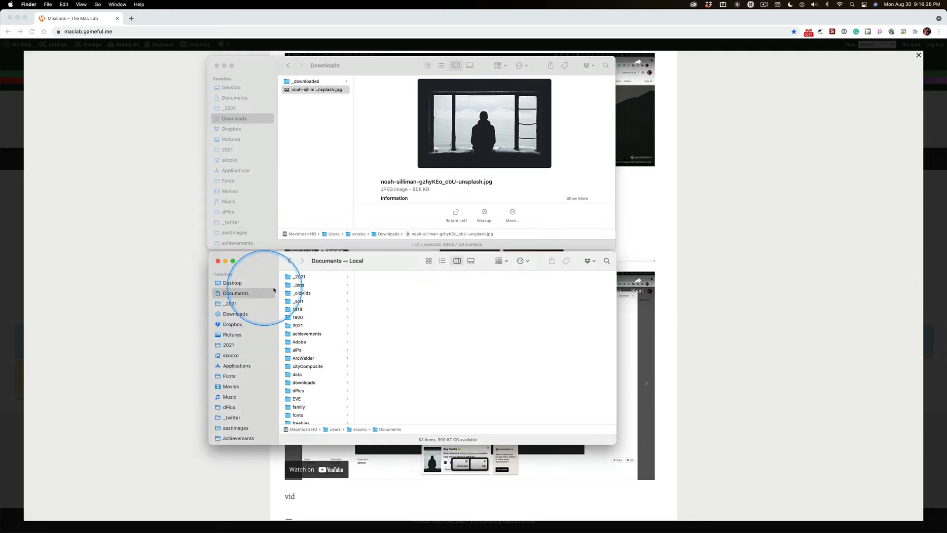
click(289, 277)
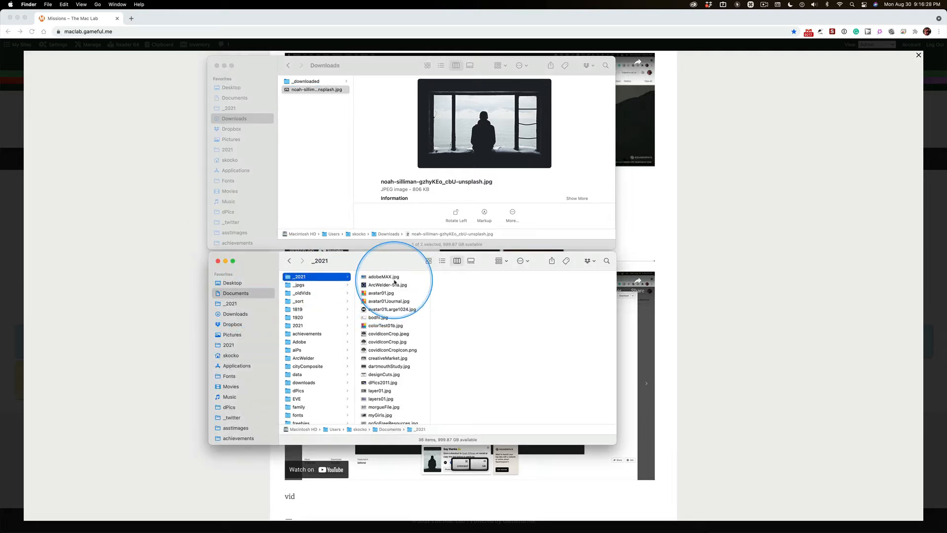
drag(292, 91, 413, 347)
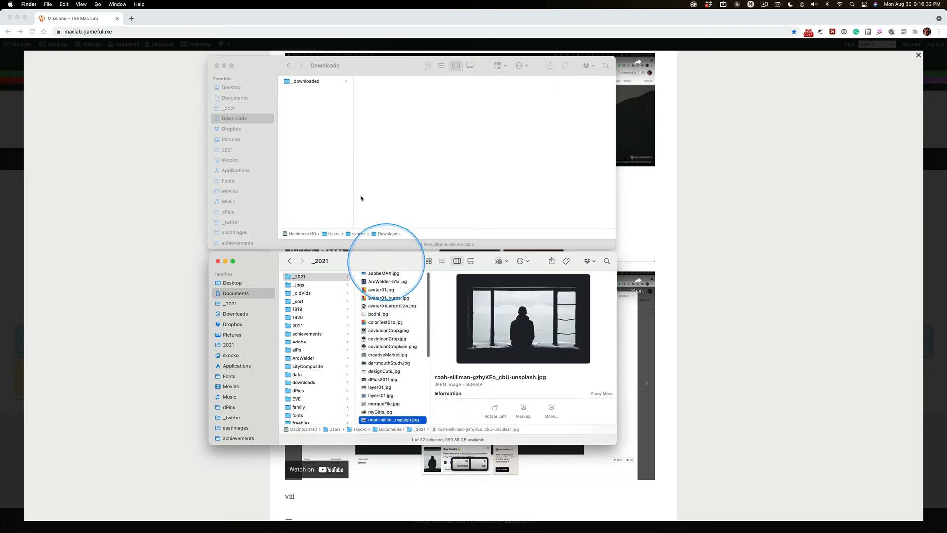
- Close the Downloads window and show the file info for the Unsplash JPG in the _2021 folder
click(216, 65)
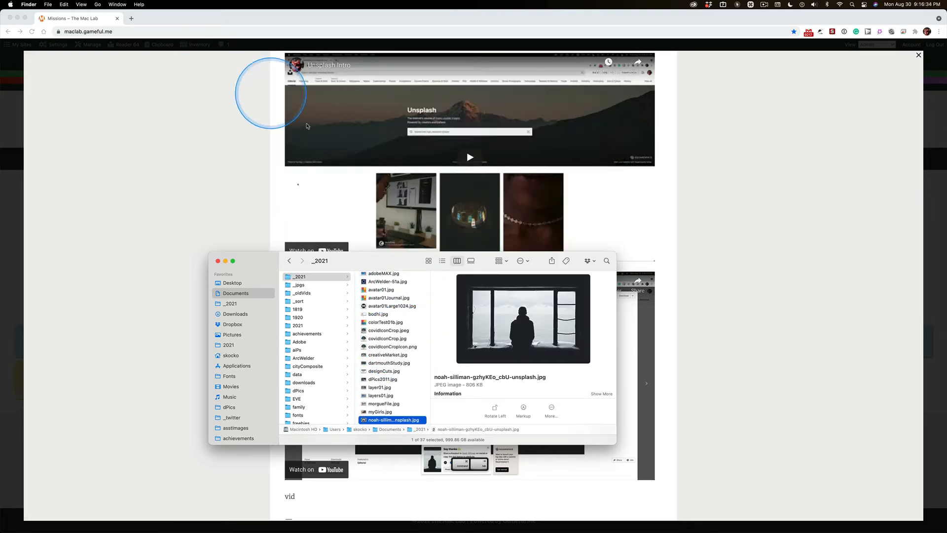
drag(365, 260, 339, 96)
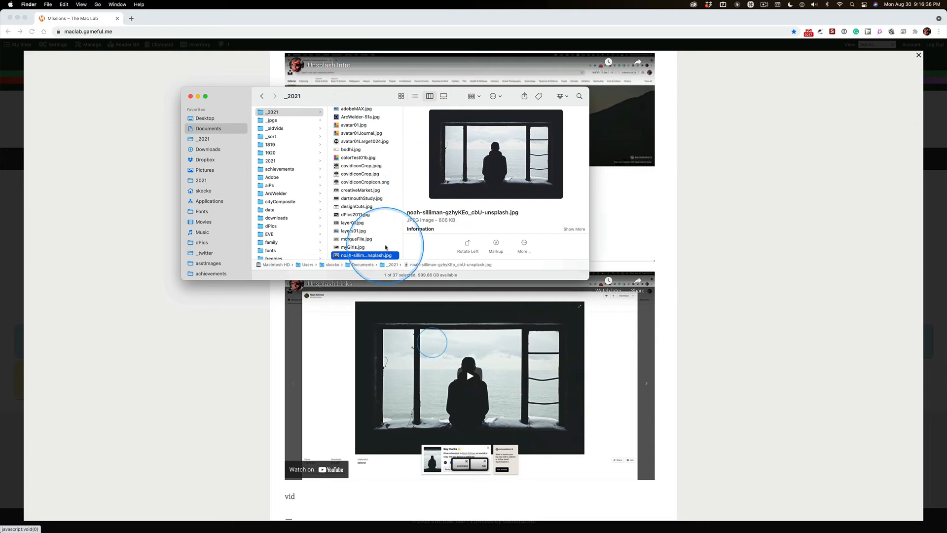
scroll(385, 248, down, 2)
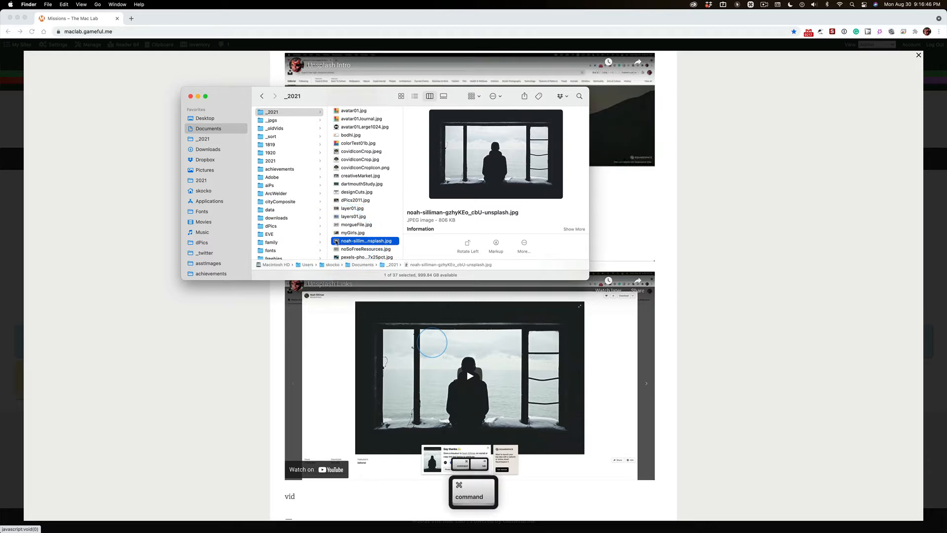
key(super+i)
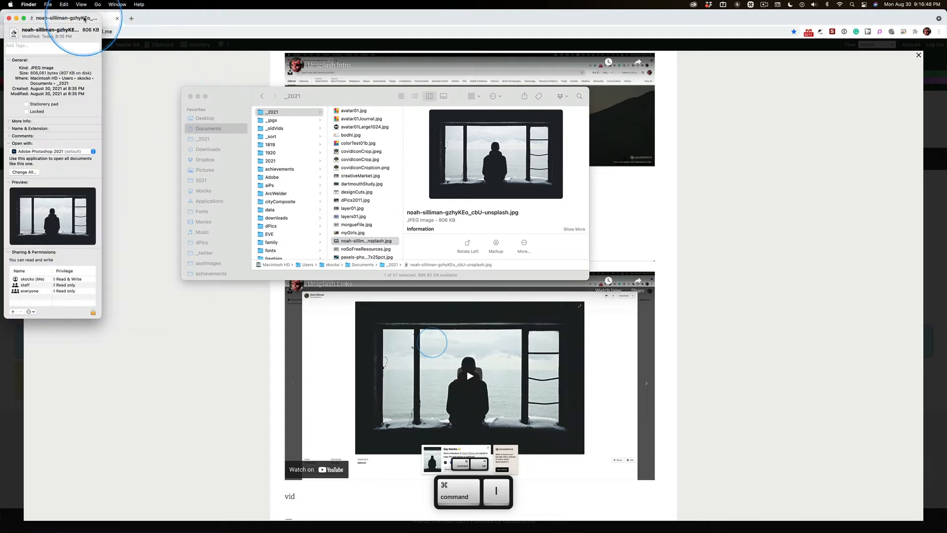
drag(85, 18, 160, 74)
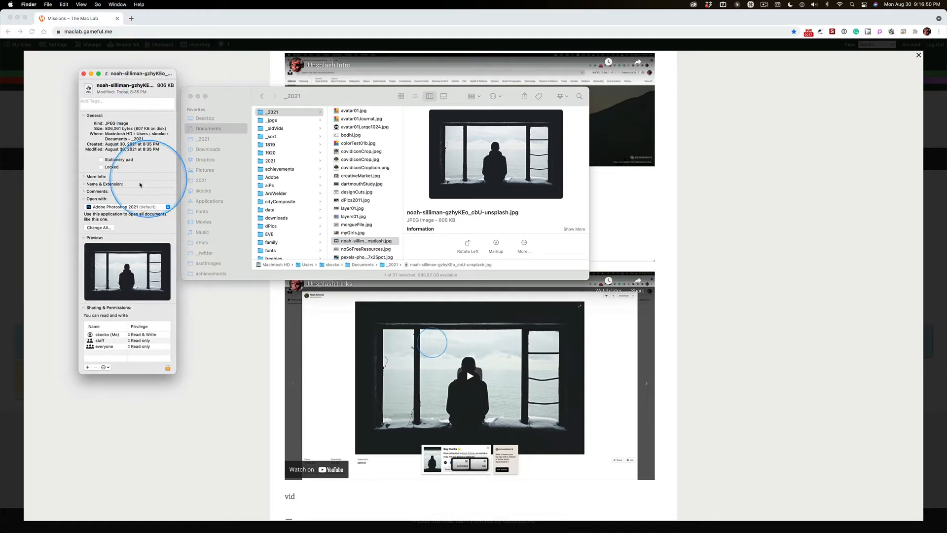
- Set the Unsplash JPG to open with Adobe Photoshop 2021 in its file info, and close the info window
click(91, 198)
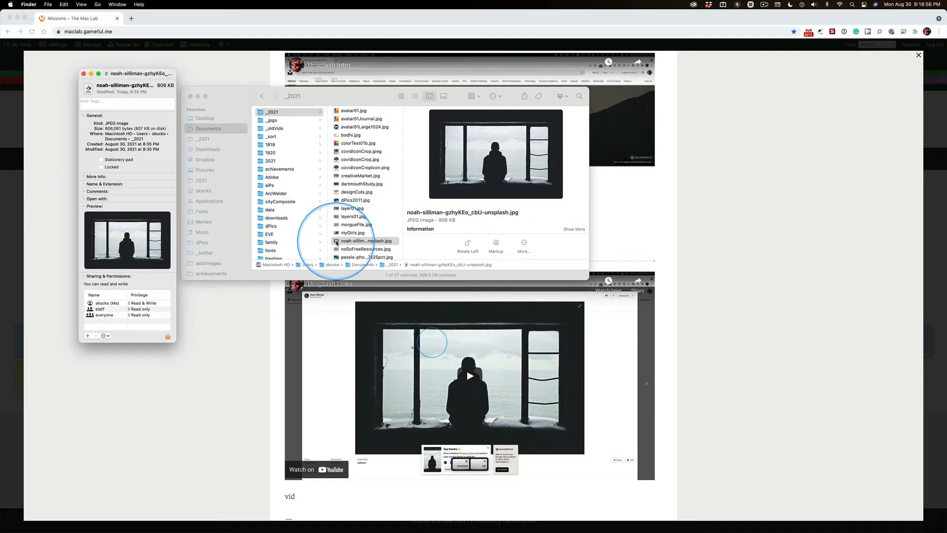
click(337, 242)
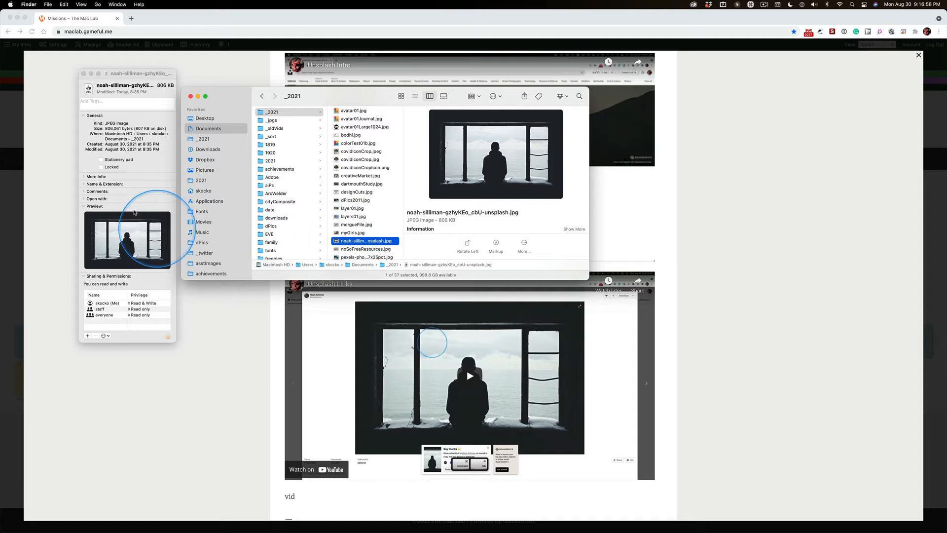
click(134, 213)
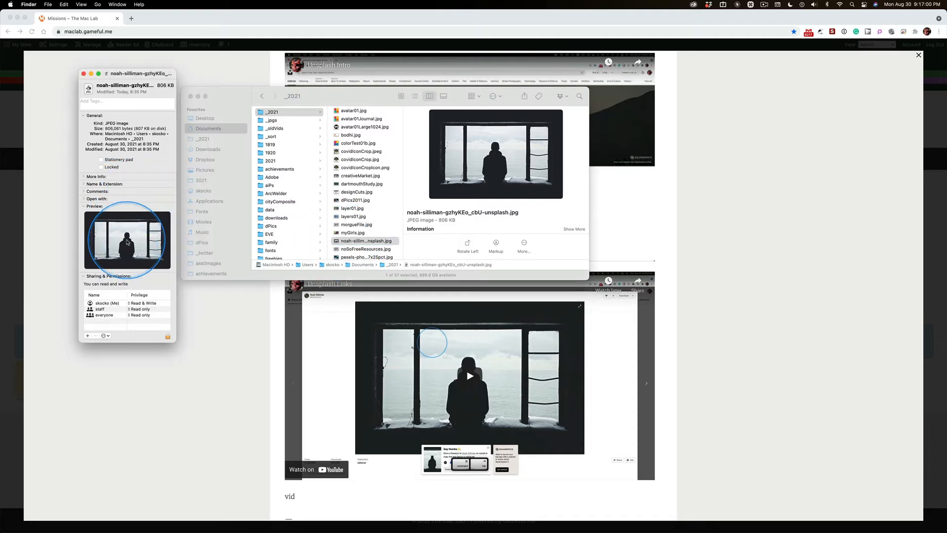
click(85, 199)
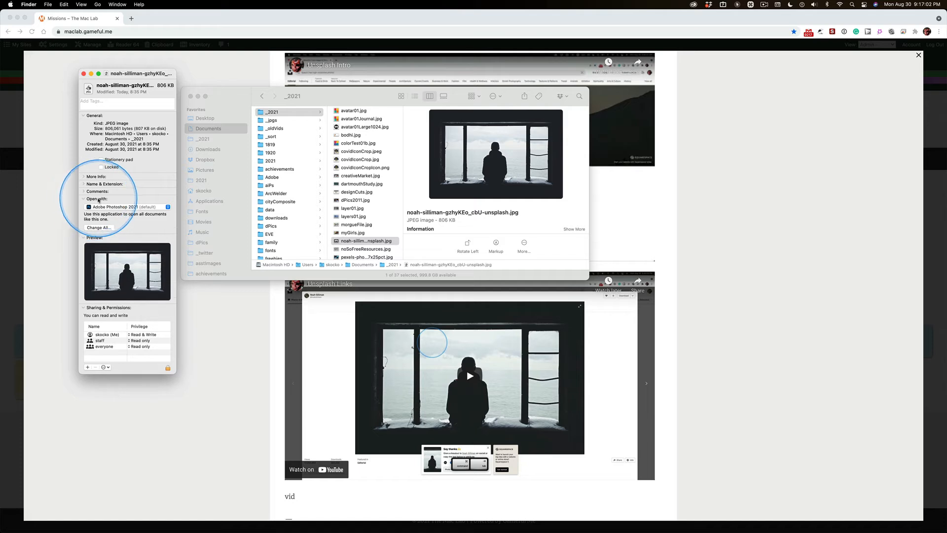
click(140, 208)
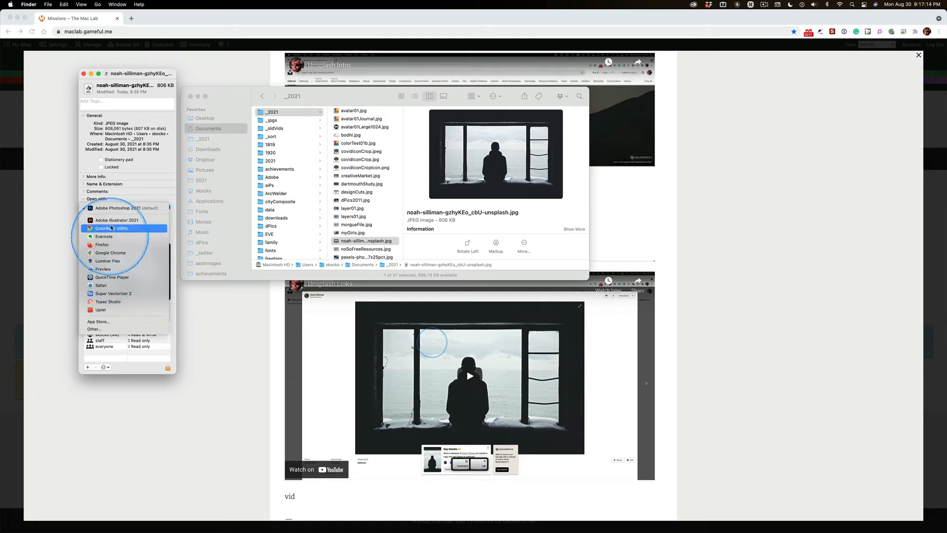
click(115, 209)
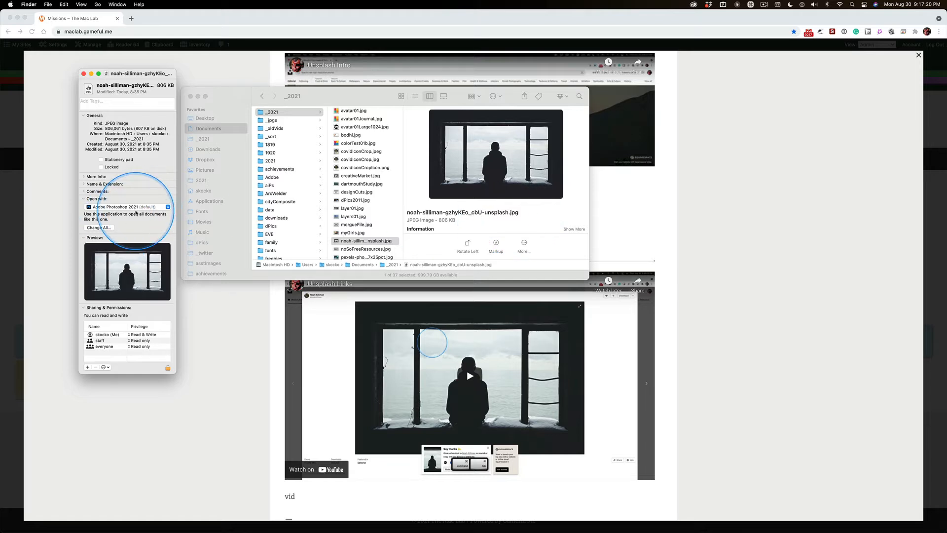
click(84, 73)
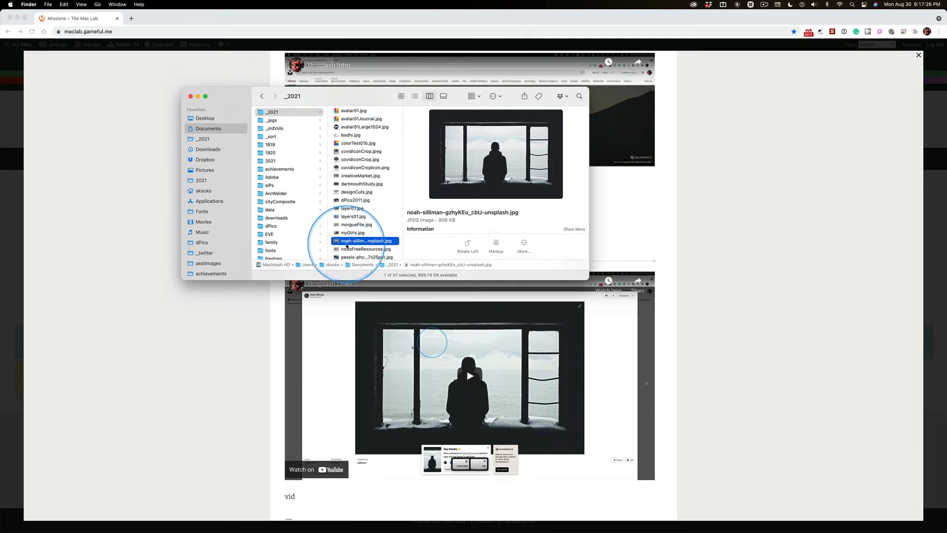
- Open the Unsplash JPG from the _2021 folder in Adobe Photoshop 2021
double_click(375, 241)
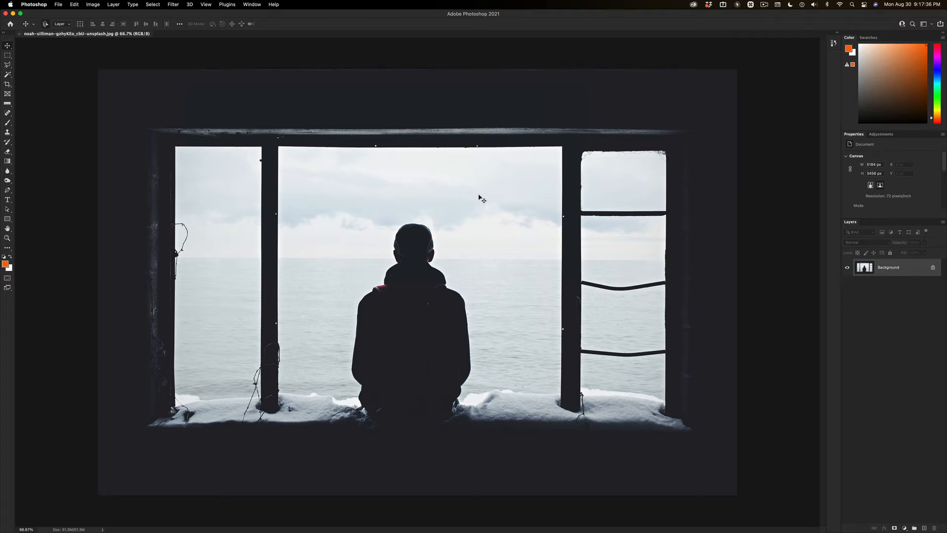
key(super+Tab)
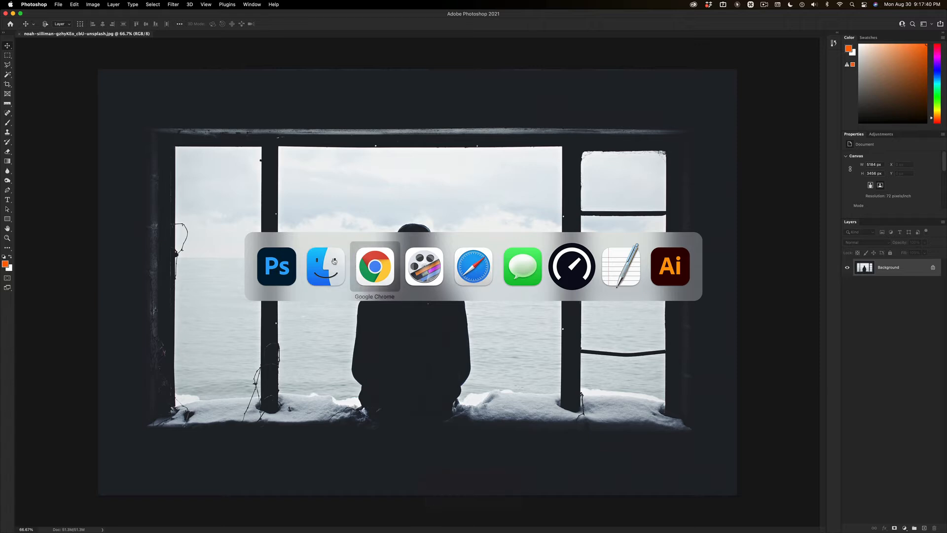
click(291, 263)
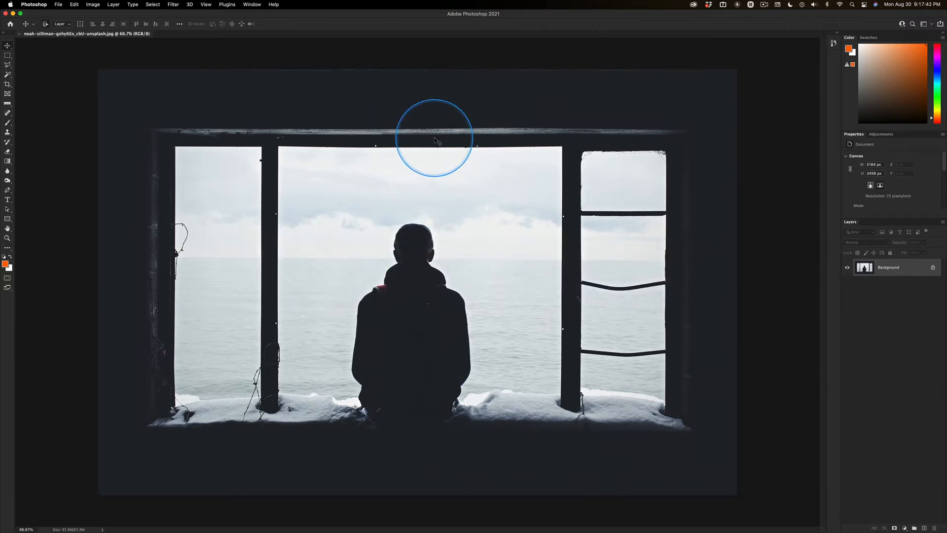
- Bring up the Save for Web (Legacy) export settings for the Unsplash photo
click(59, 5)
click(71, 110)
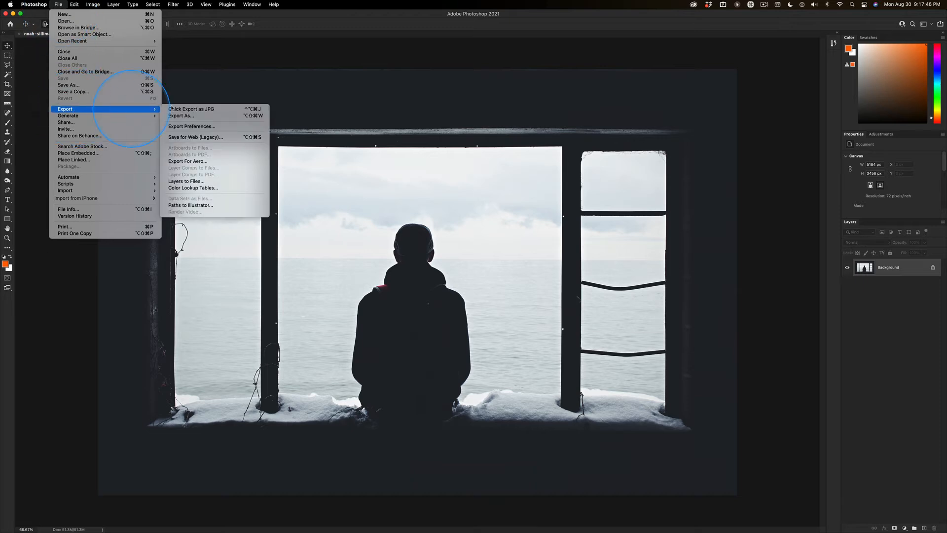
click(221, 137)
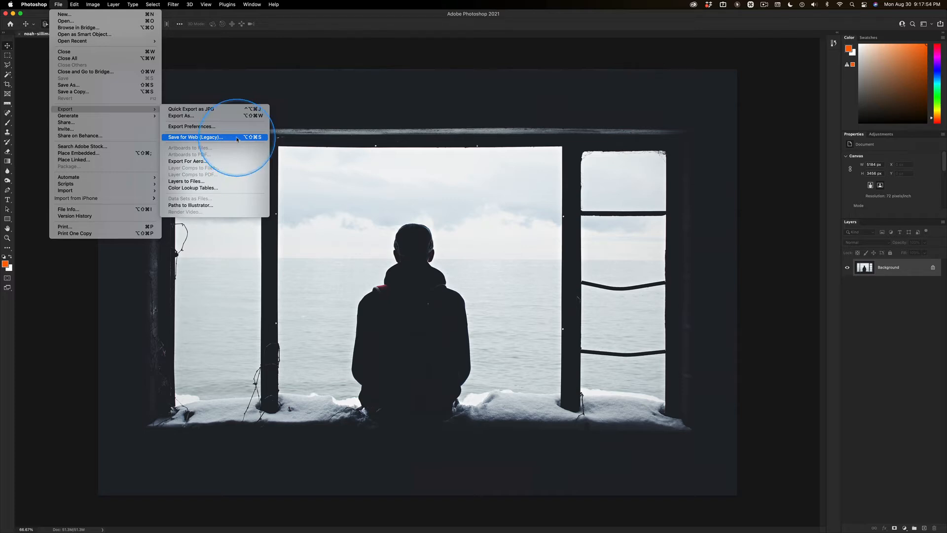
click(58, 5)
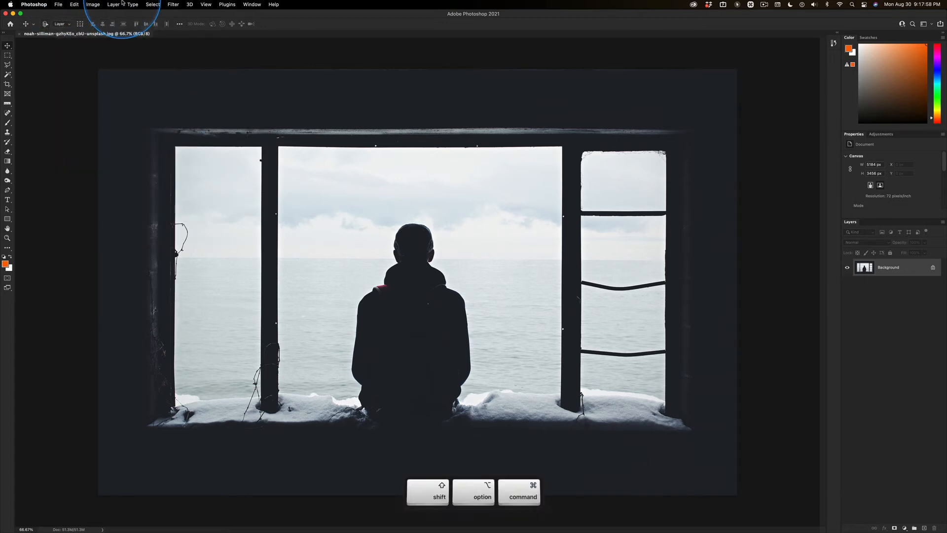
key(shift+alt+super+s)
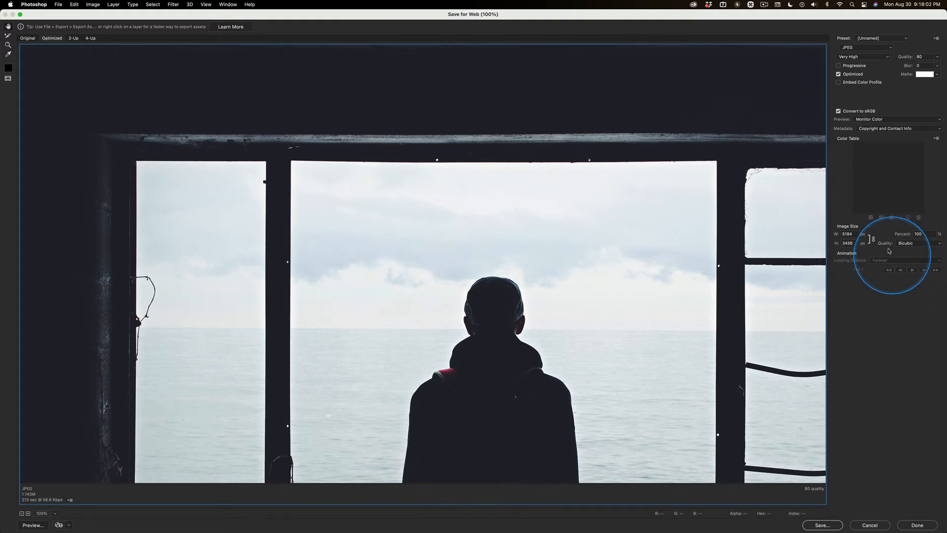
key(ctrl)
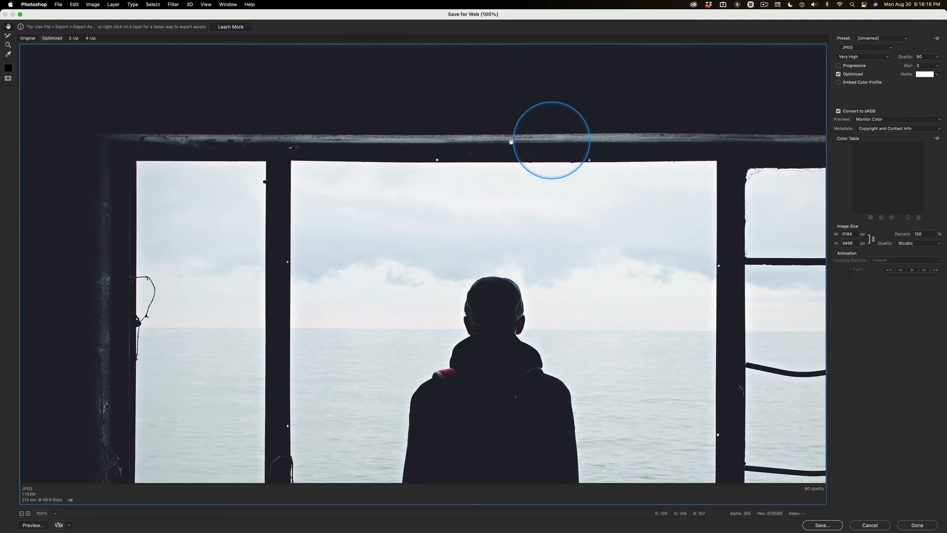
- Set the Save for Web image width to 1920 px with proportional height, and proceed to saving the optimized JPEG
key(ctrl)
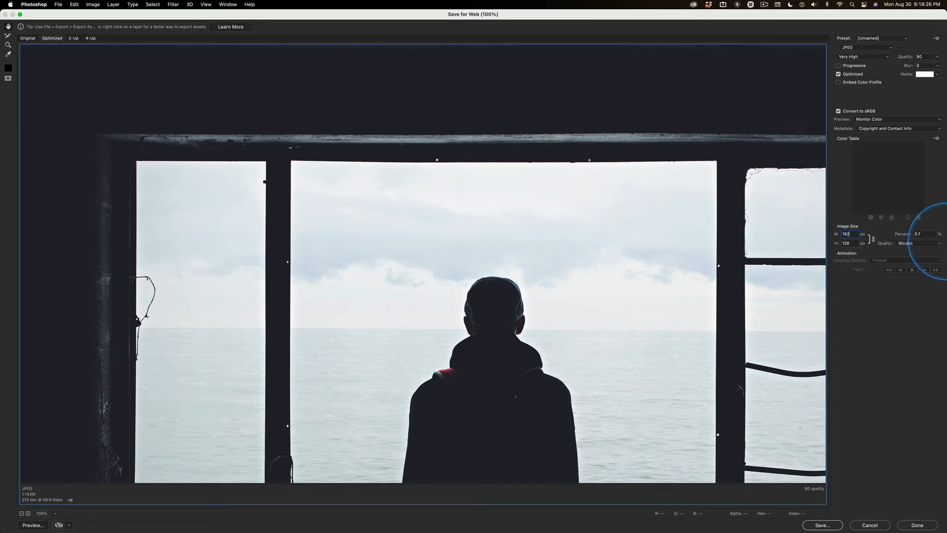
click(847, 244)
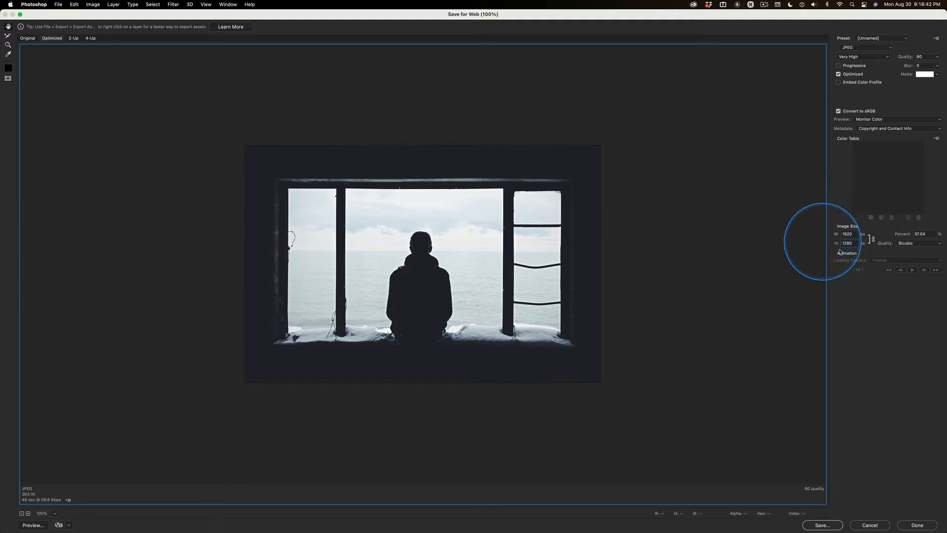
click(823, 525)
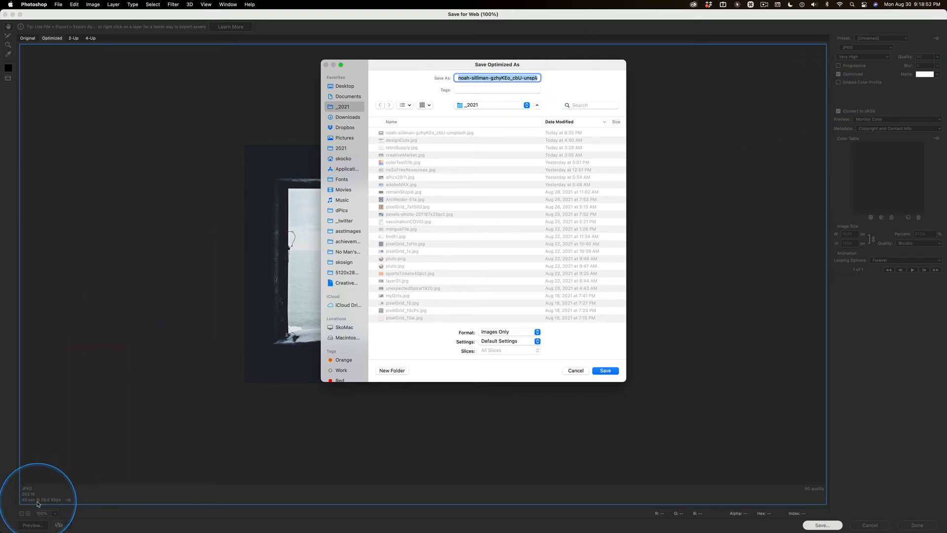
- Append 1920 to the end of the JPEG's file name before the extension, and save it in the _2021 folder
key(ctrl)
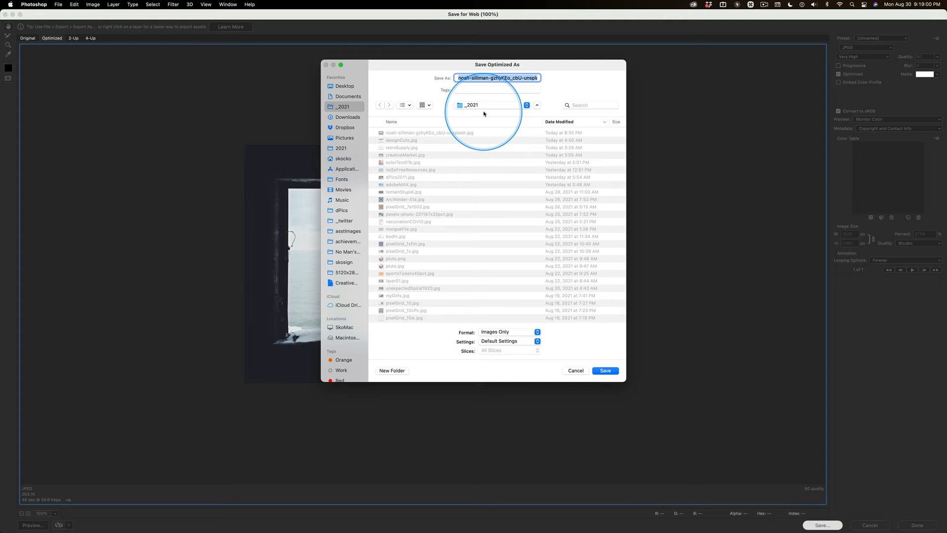
key(Left)
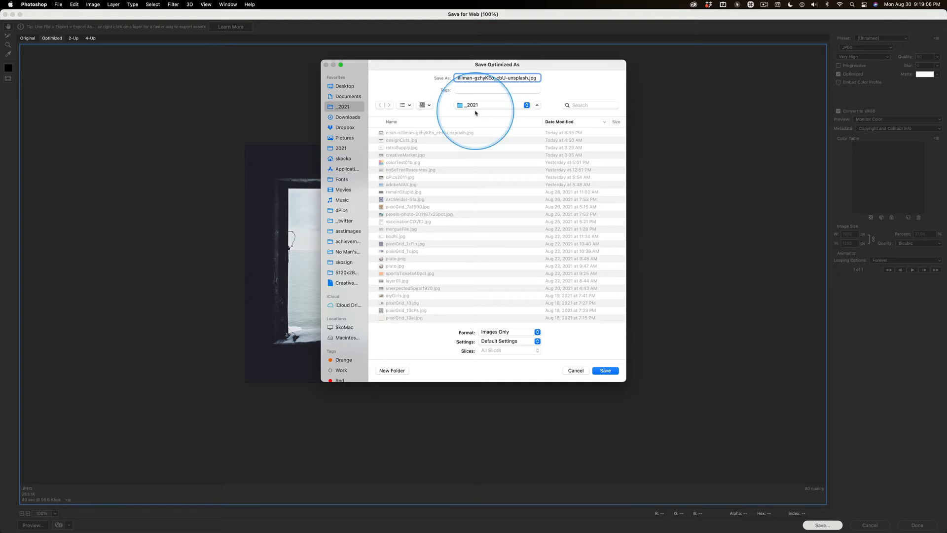
key(ctrl)
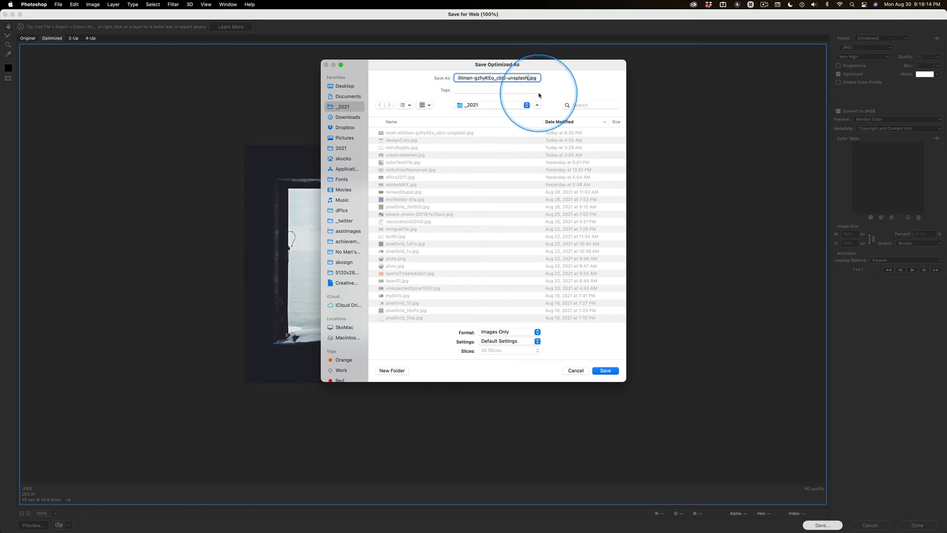
text(0)
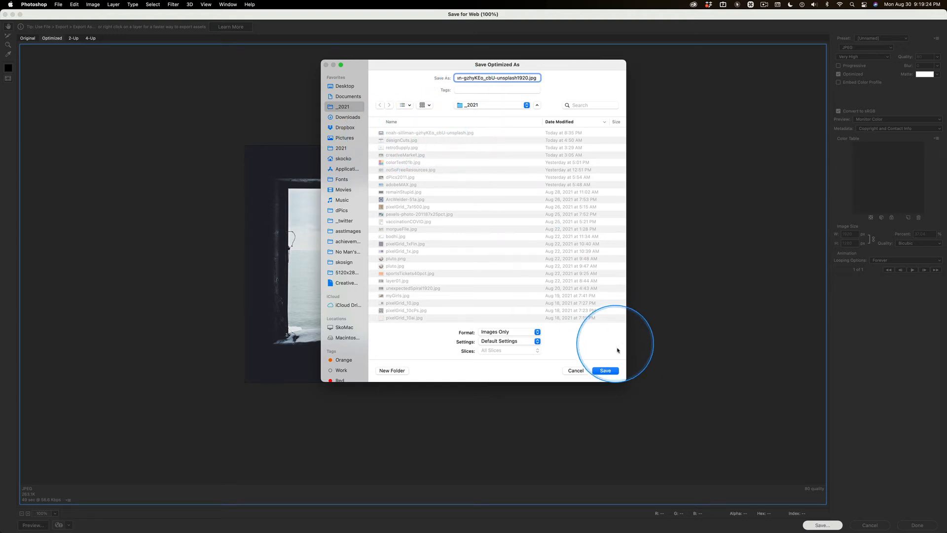
click(605, 370)
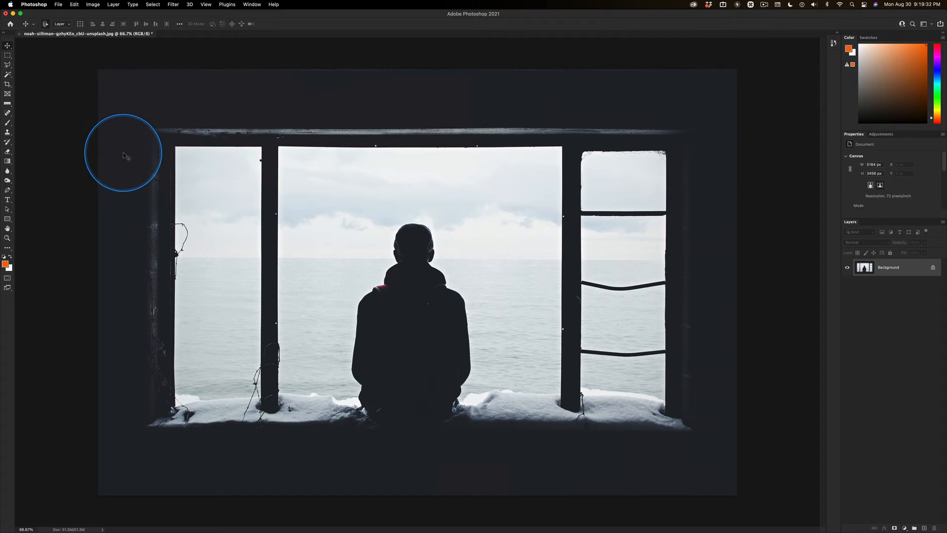
- Switch to Safari and show the Unsplash Stage 1 post in the visual editor
key(super+Tab)
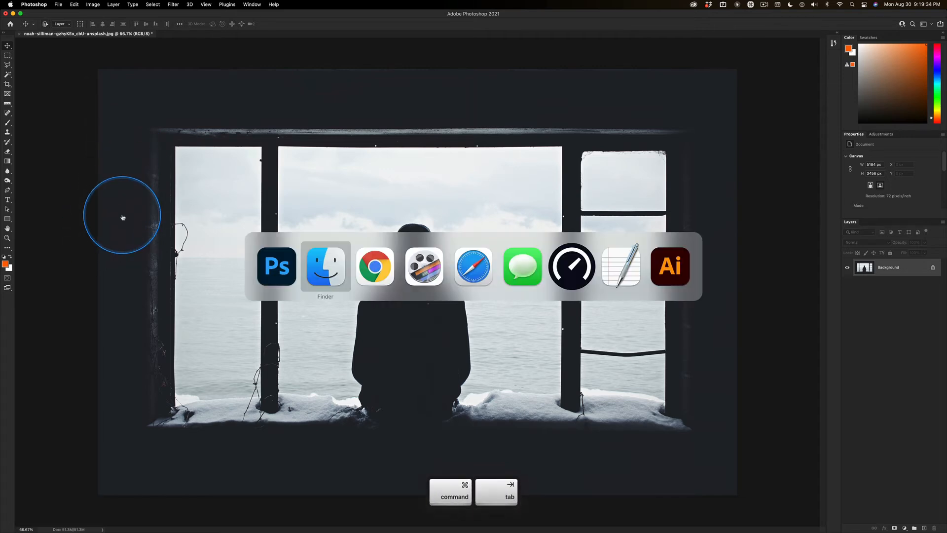
key(super+Tab)
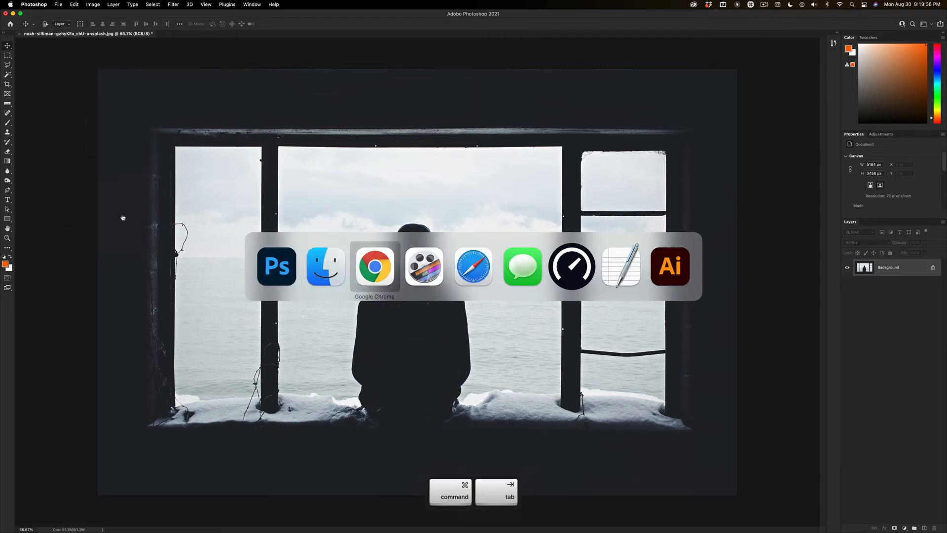
key(super+Tab)
key(super+Tab)
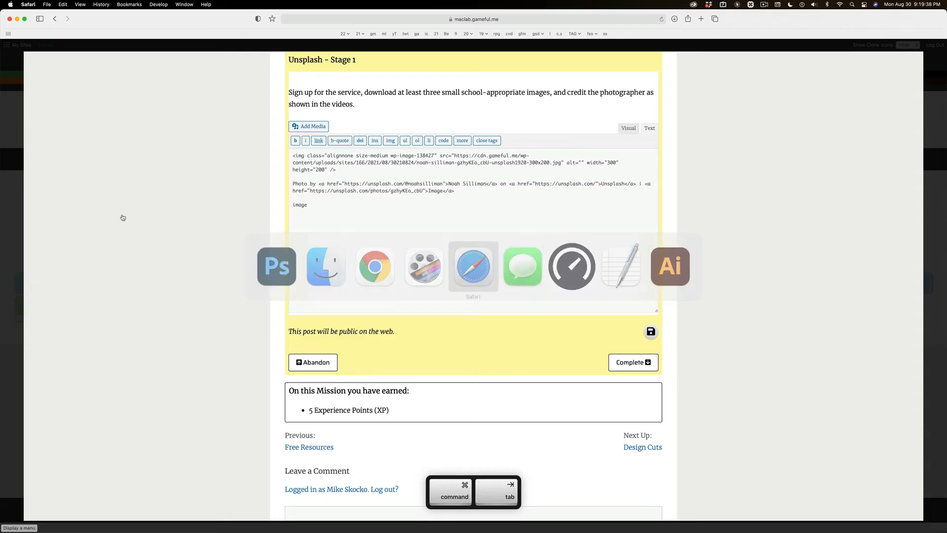
click(629, 128)
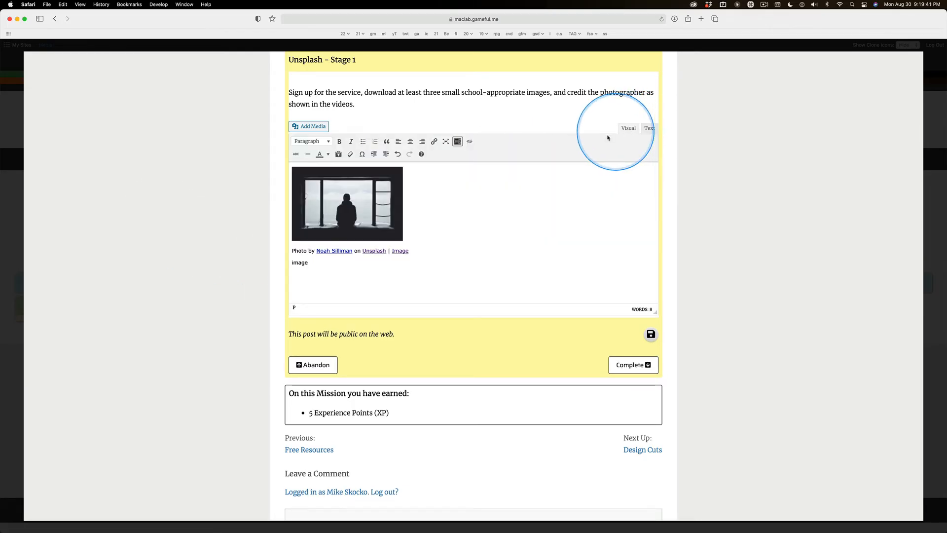
click(343, 195)
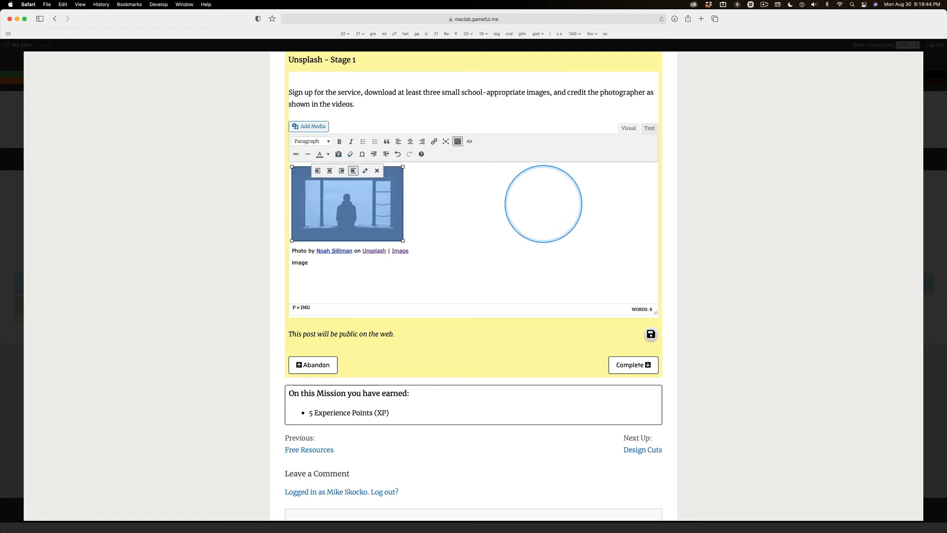
key(BackSpace)
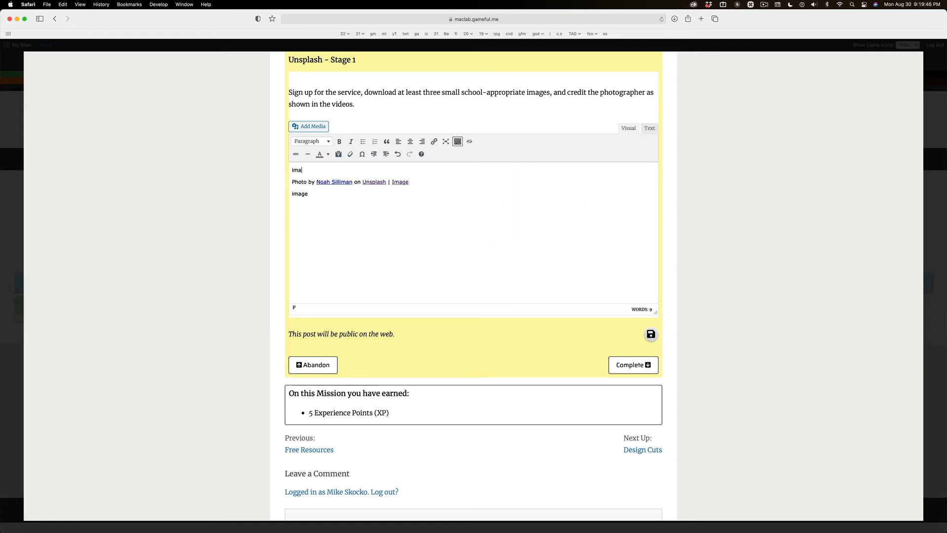
double_click(300, 170)
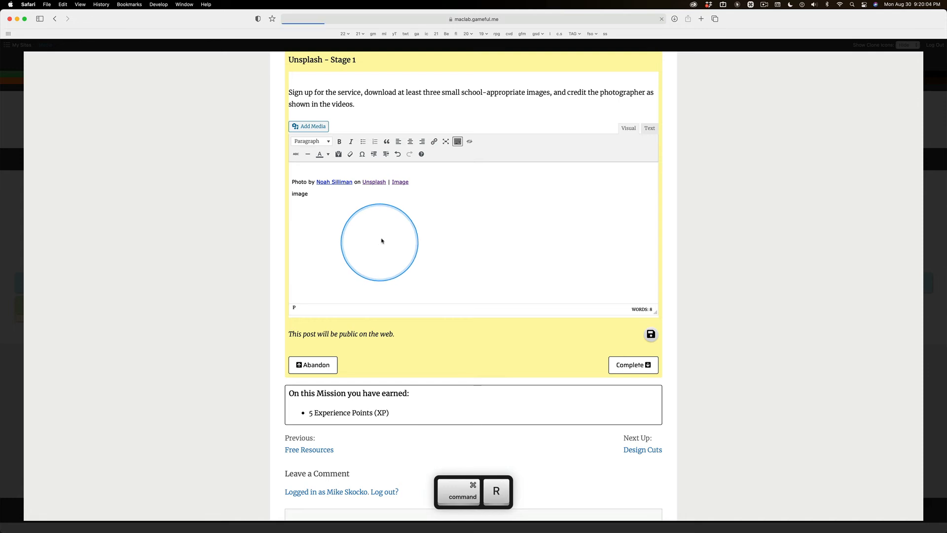
key(super+r)
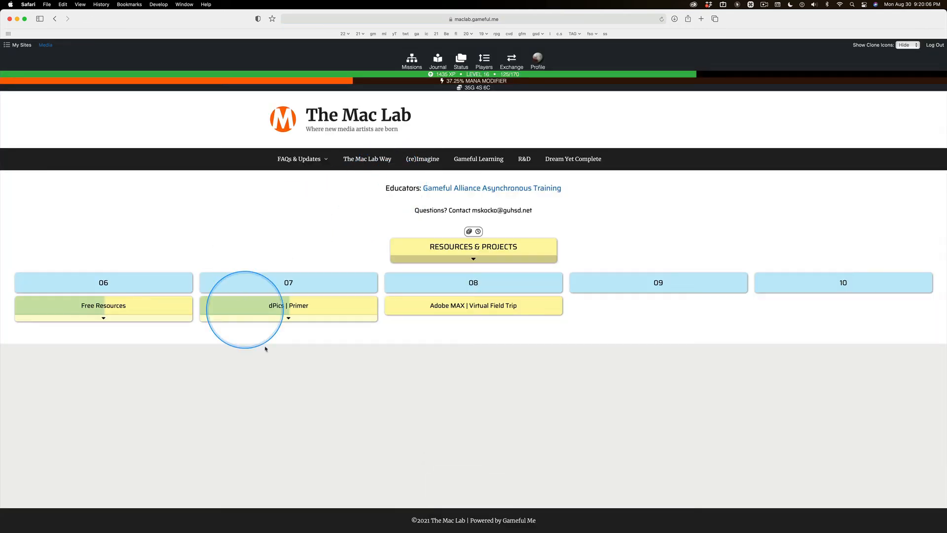
- Open the Unsplash mission under Free Resources and enlarge its Stage 1 editor until the whole post fits
click(148, 316)
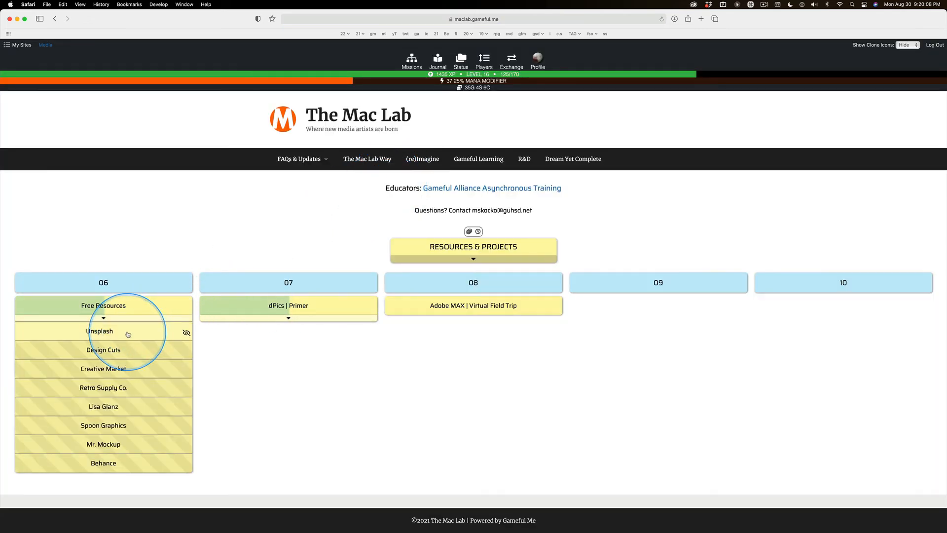
click(326, 299)
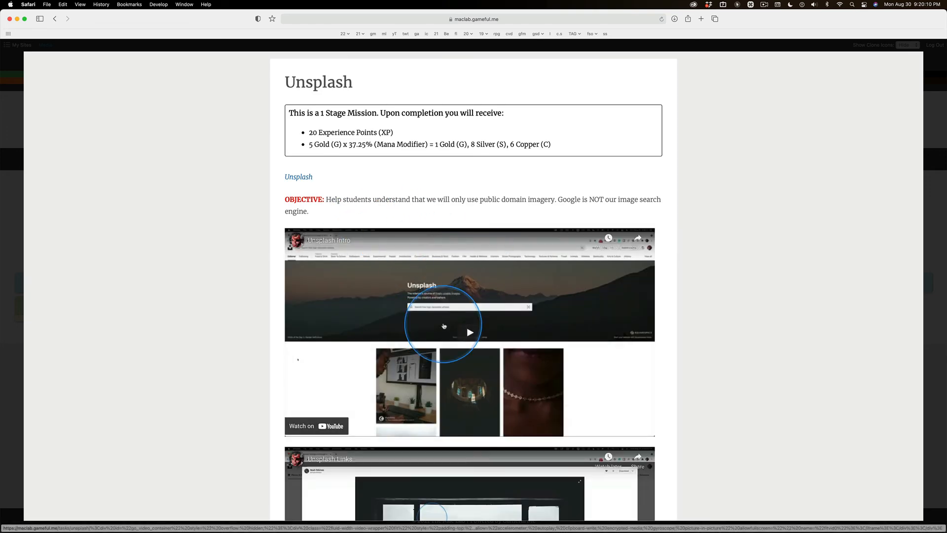
scroll(459, 315, down, 10)
scroll(394, 355, down, 3)
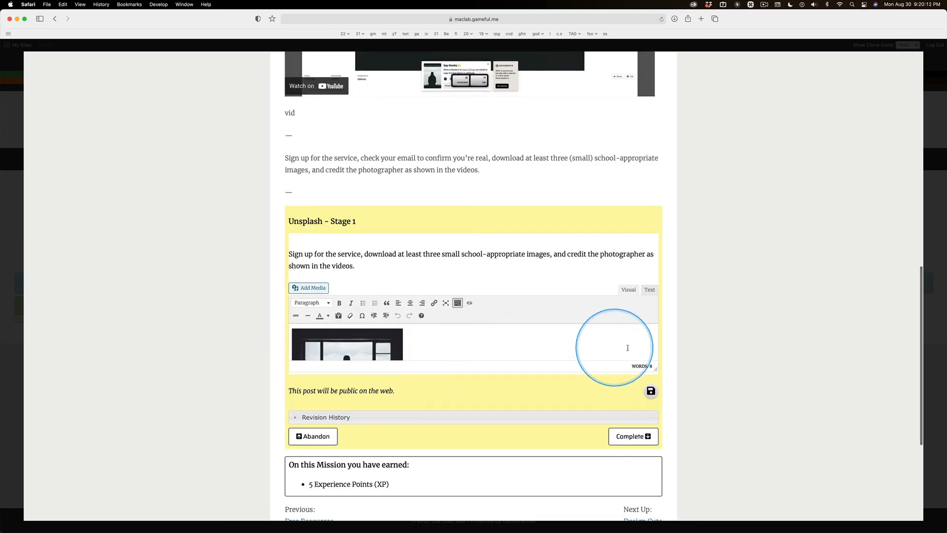
drag(651, 371, 645, 502)
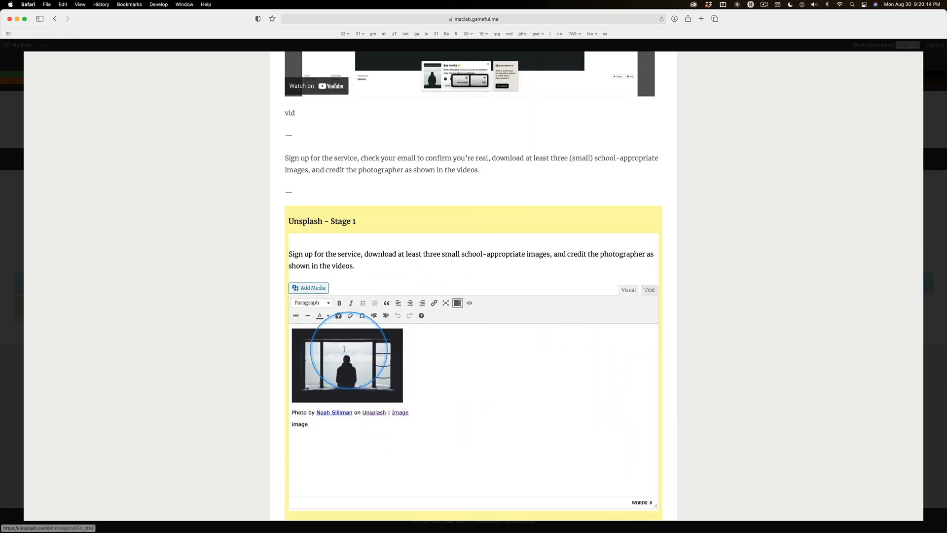
- Replace the photo in the Stage 1 post with the 1920 by 1280 window photo from the media library, at Medium size
click(423, 352)
key(BackSpace)
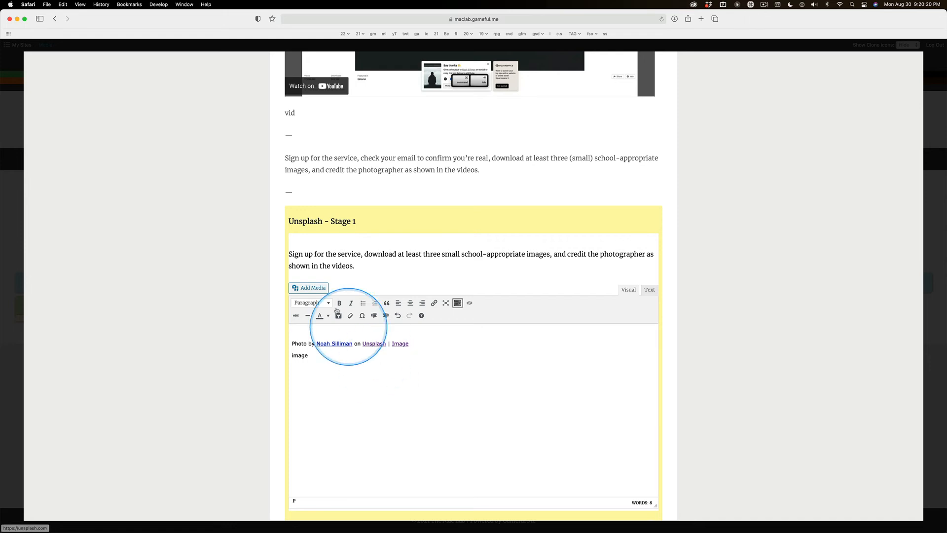
click(316, 288)
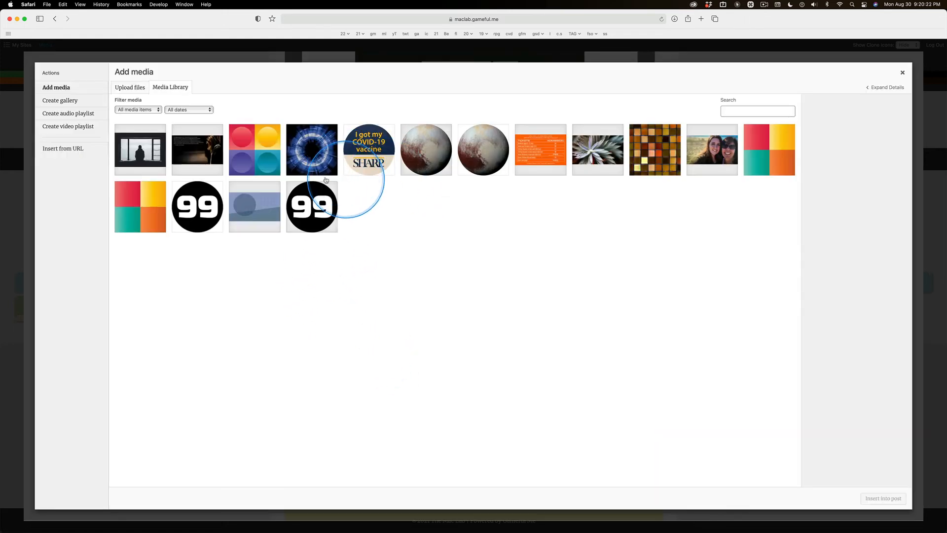
click(141, 146)
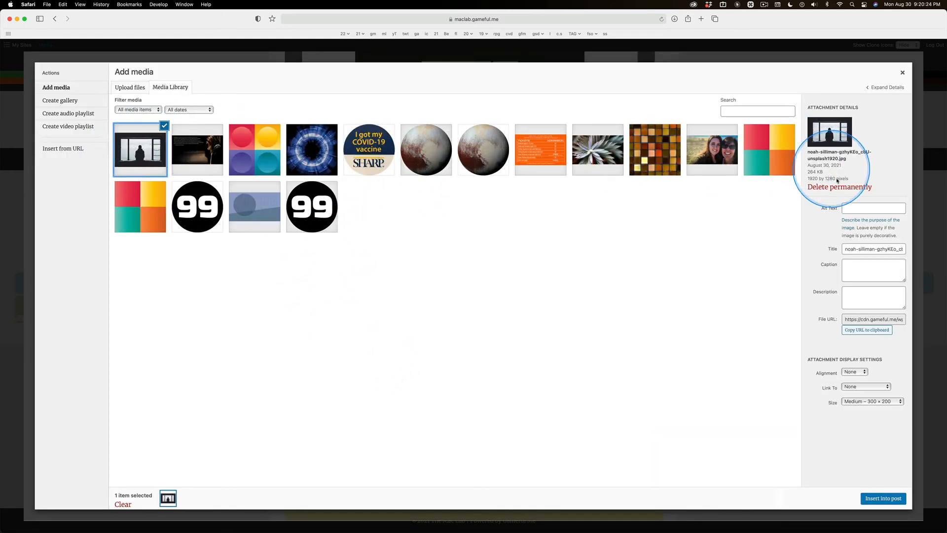
key(ctrl)
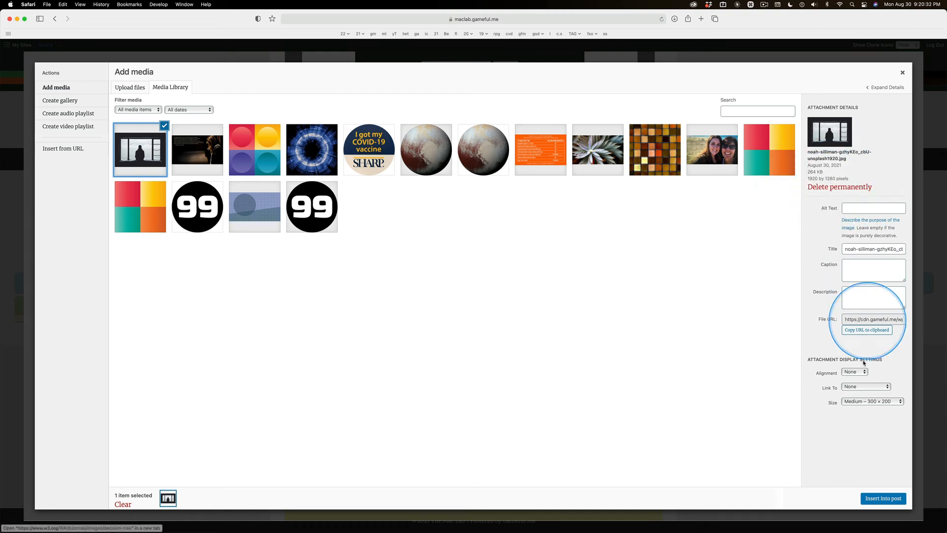
click(884, 498)
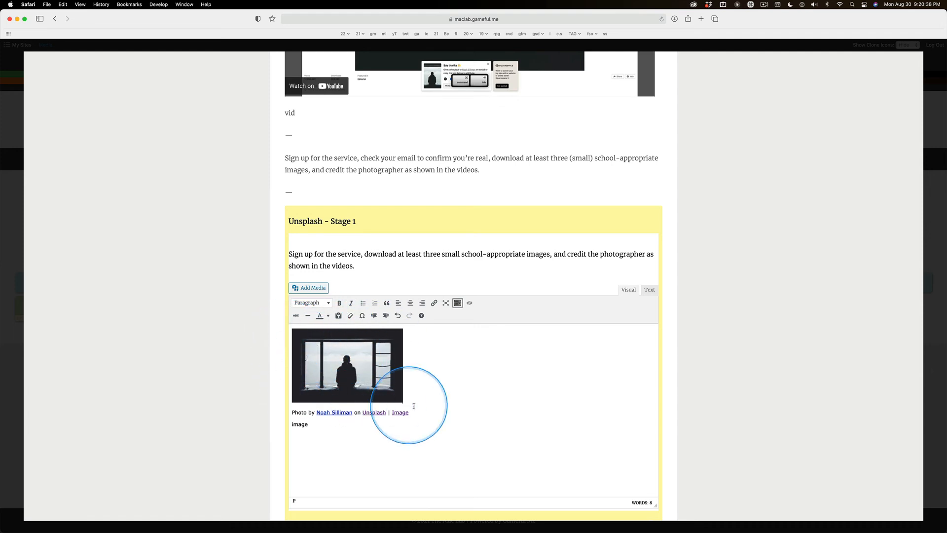
- Check the photographer, Unsplash and Image credit links below the photo, view the linked photo page, and close its tab
click(345, 413)
click(374, 413)
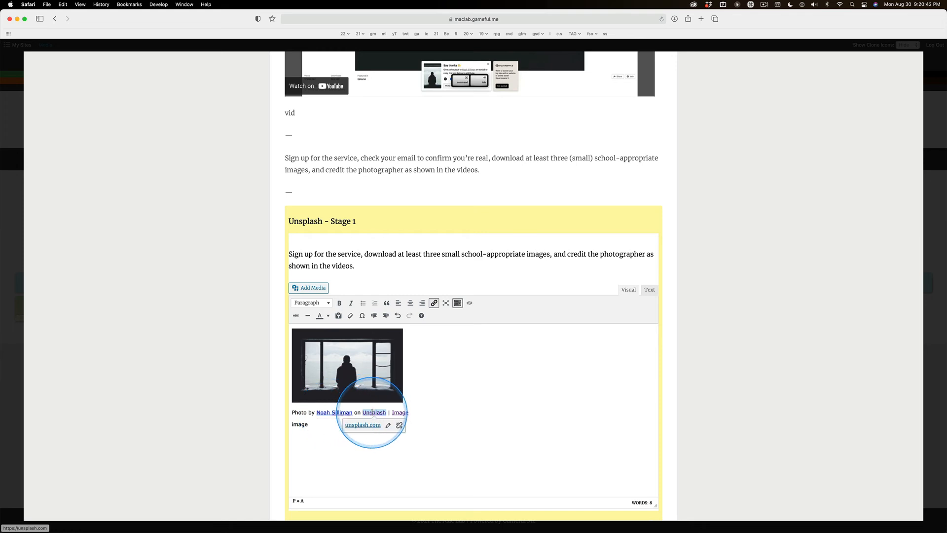
click(401, 413)
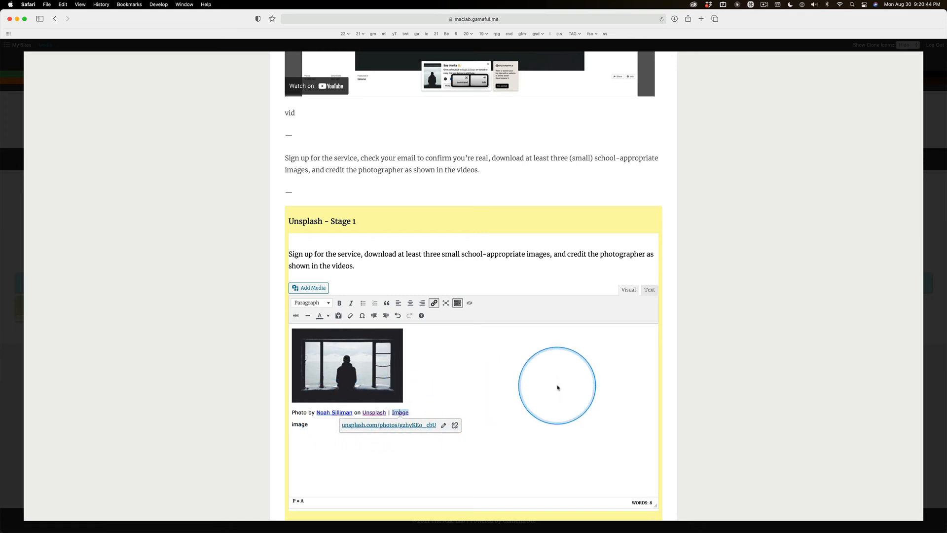
click(397, 425)
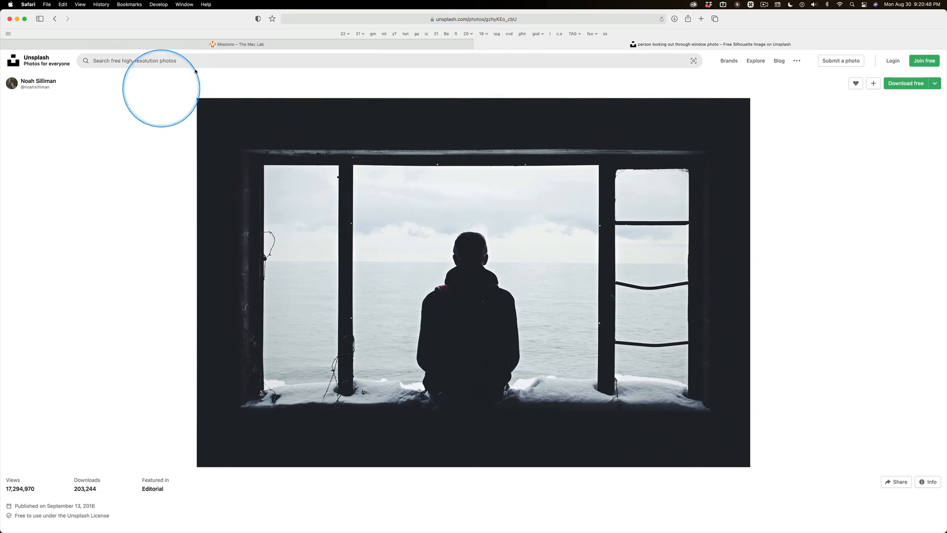
key(super+w)
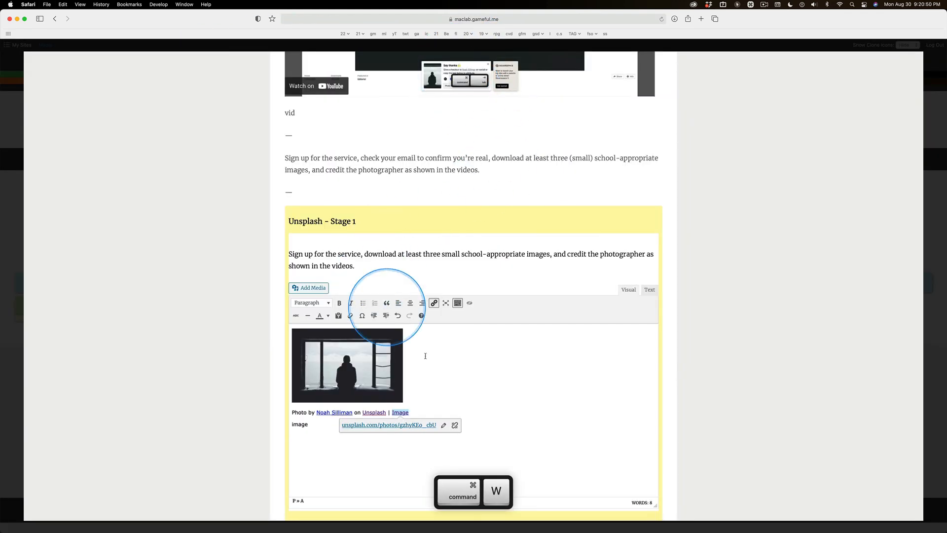
- Save the Unsplash Stage 1 post and close the mission
click(318, 451)
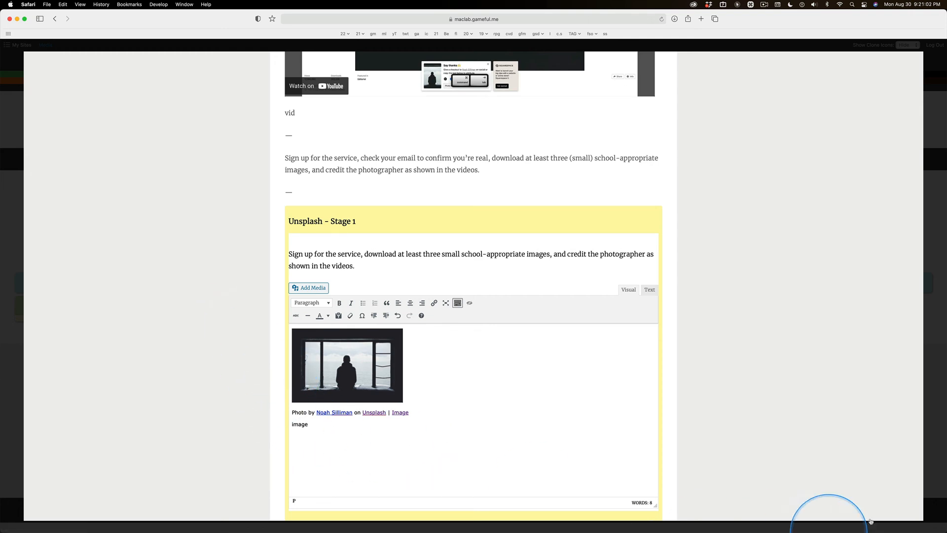
scroll(819, 469, down, 3)
click(651, 452)
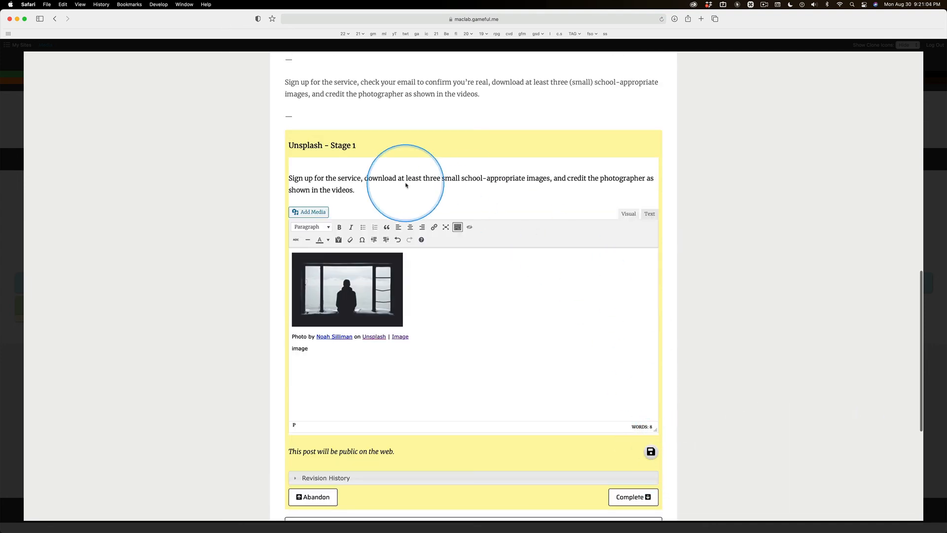
click(10, 130)
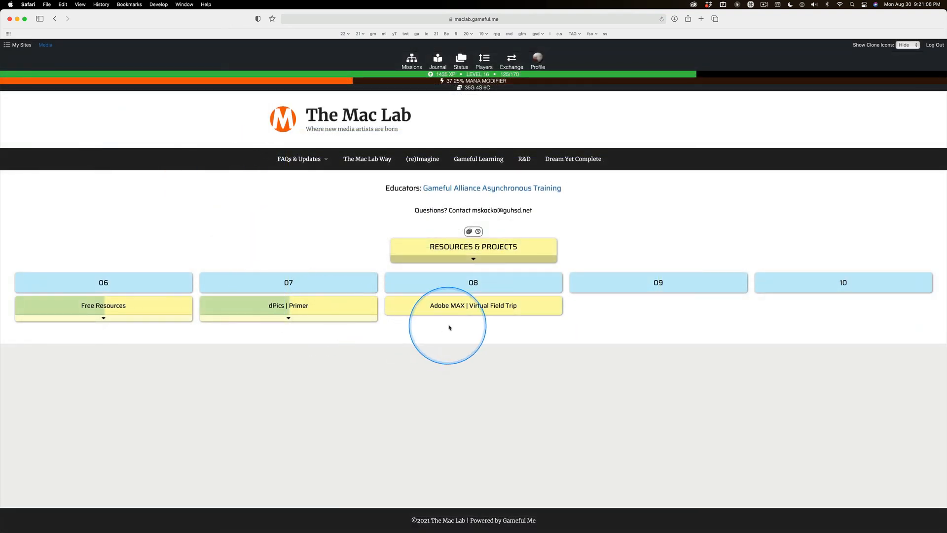
- Look at the dPics | Photographs mission nested under dPics | Primer on the missions map
click(289, 307)
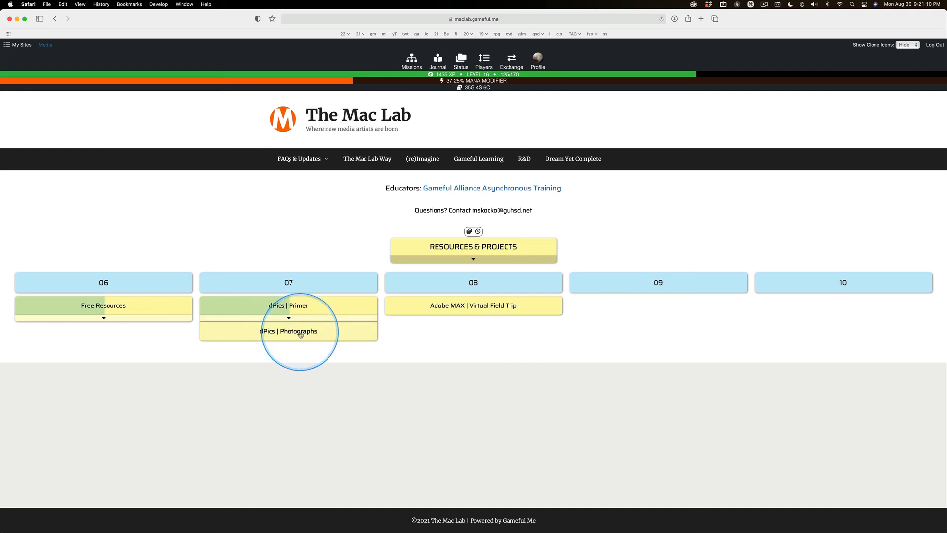
click(294, 335)
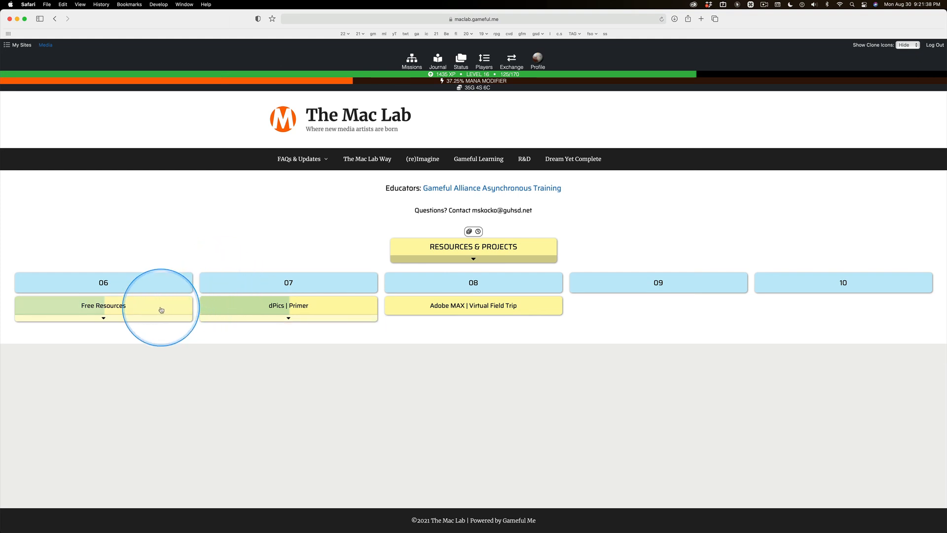
- Reopen the Unsplash mission under Free Resources and enlarge its Stage 1 editor to review the whole saved post
mouse_move(162, 309)
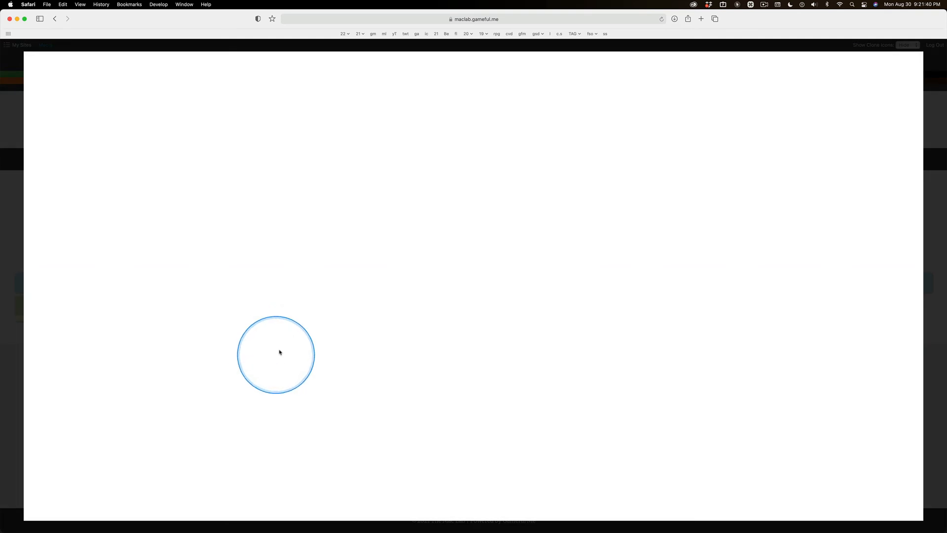
scroll(193, 335, down, 7)
scroll(184, 336, down, 4)
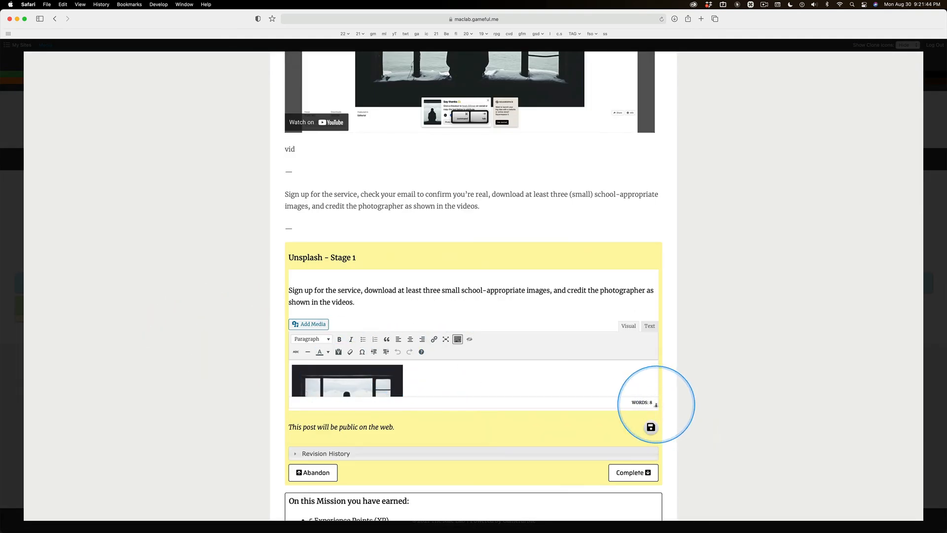
drag(654, 403, 635, 488)
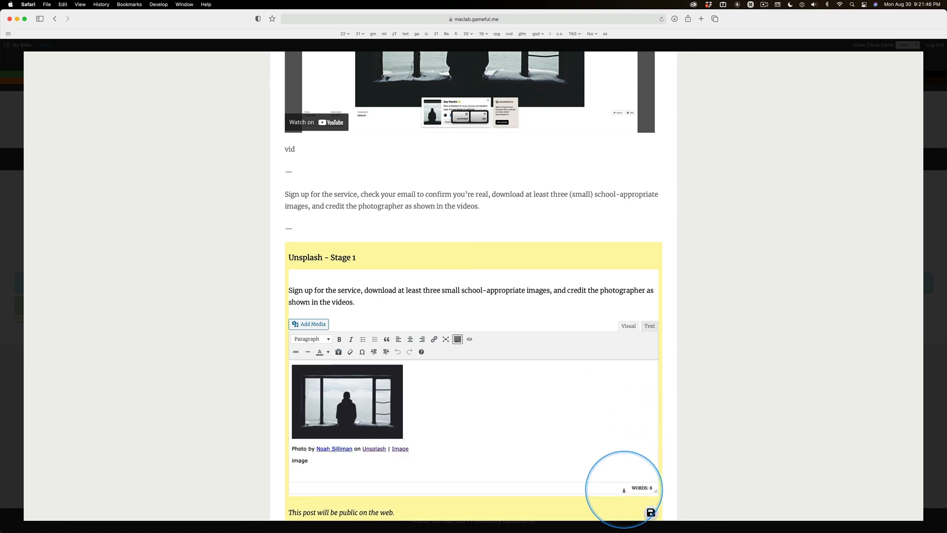
scroll(540, 430, down, 2)
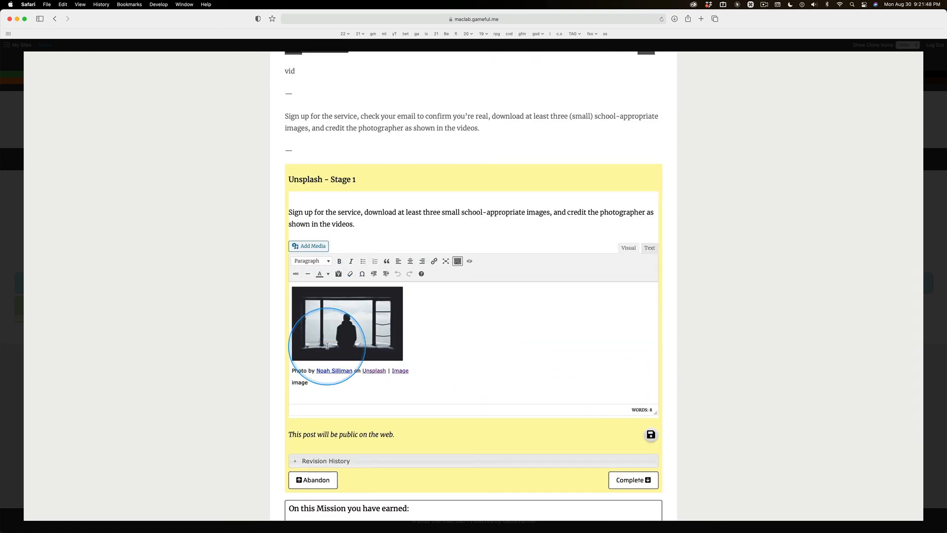
- Switch to Photoshop and close the full-size window photo without saving its changes
key(super+Tab)
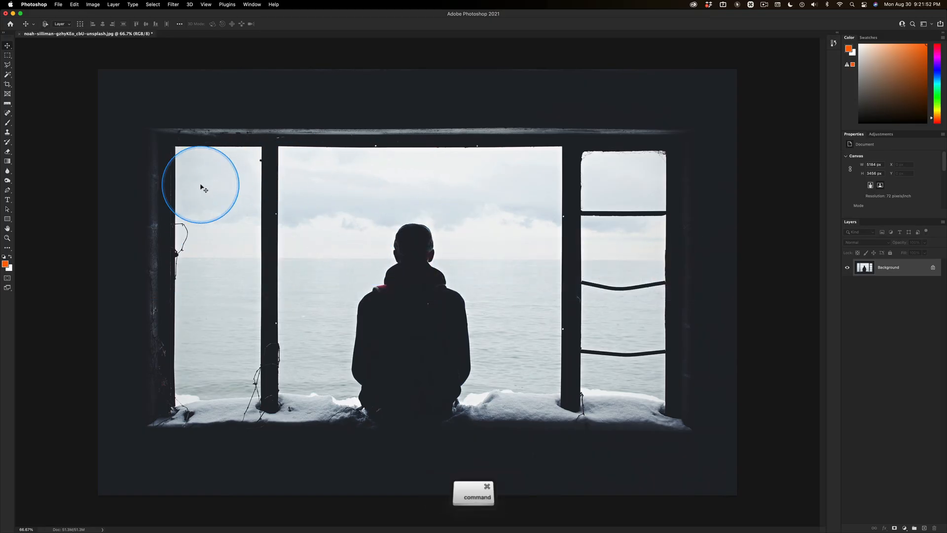
key(super+w)
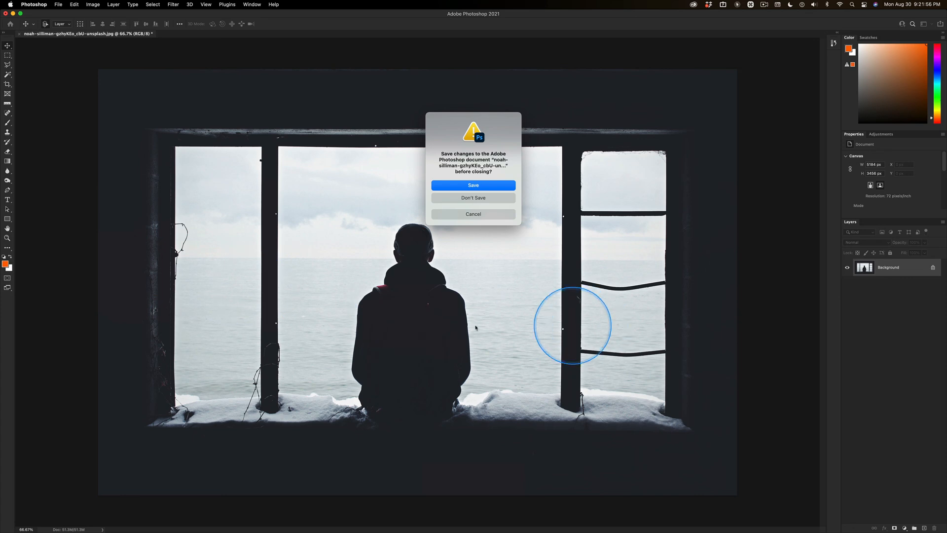
click(504, 200)
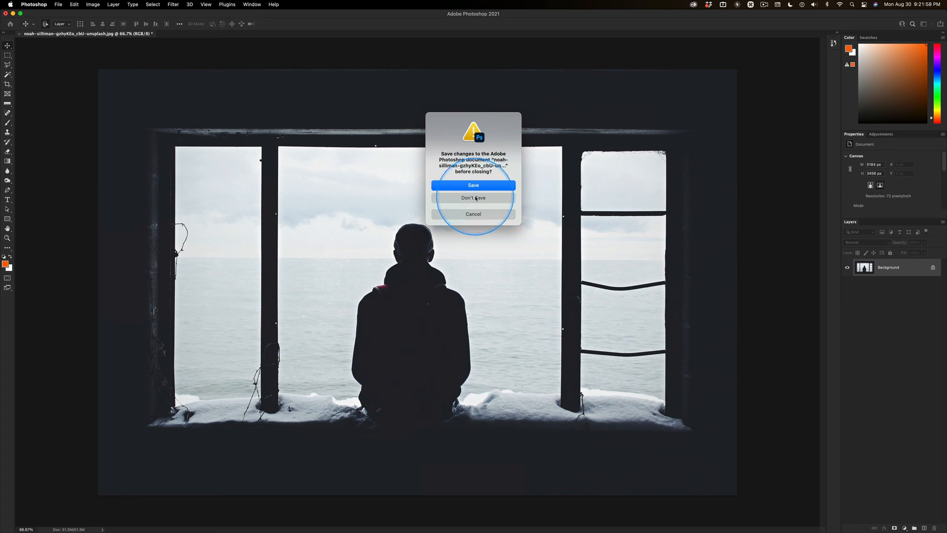